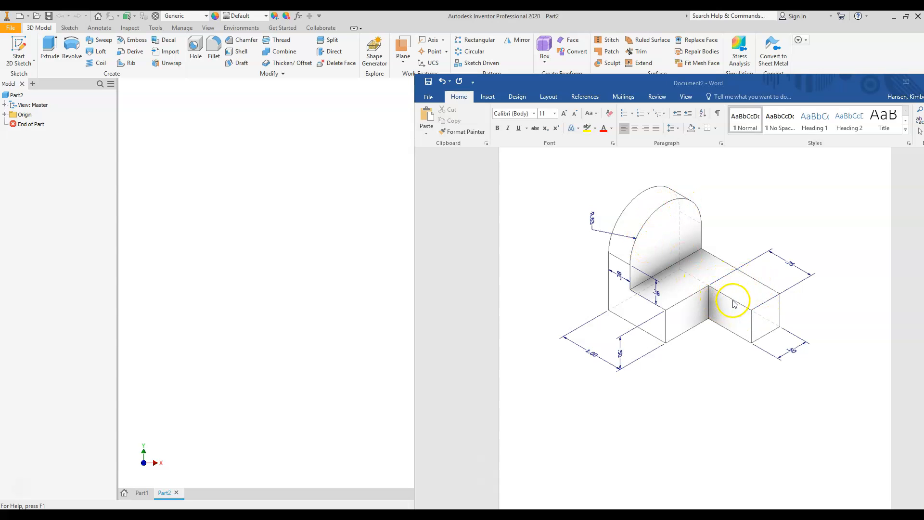
- Move the Word reference drawing out of the way and start a 2D sketch on the XY plane
{"action": "left_click", "coordinate": [614, 83]}
{"action": "left_click_drag", "start_coordinate": [616, 87], "coordinate": [923, 139]}
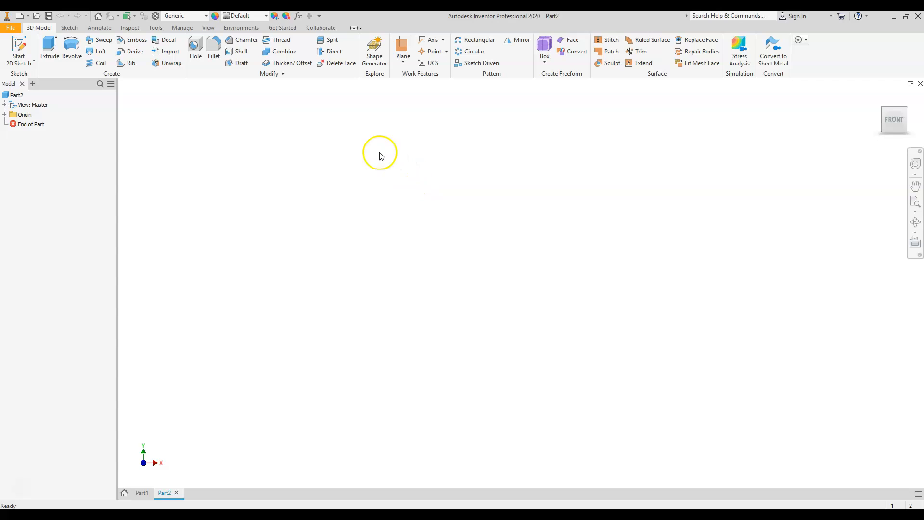
{"action": "left_click", "coordinate": [17, 44]}
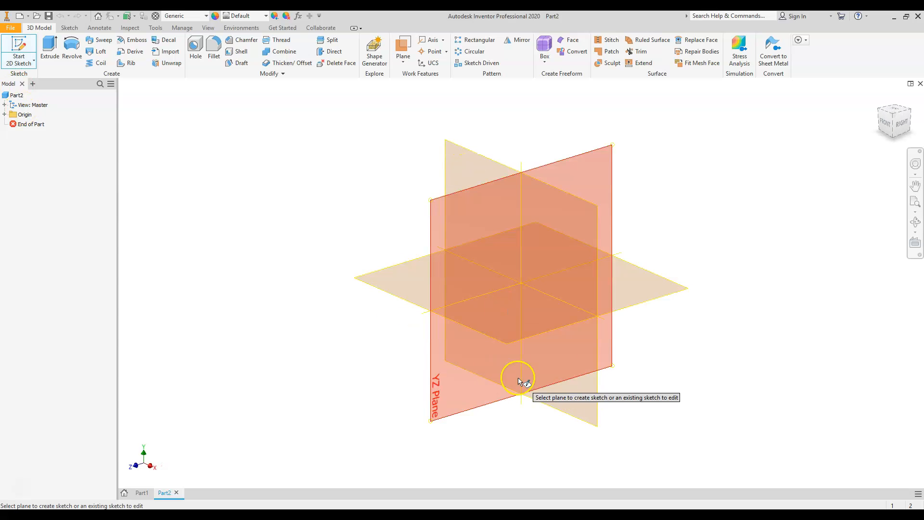
{"action": "left_click", "coordinate": [566, 208]}
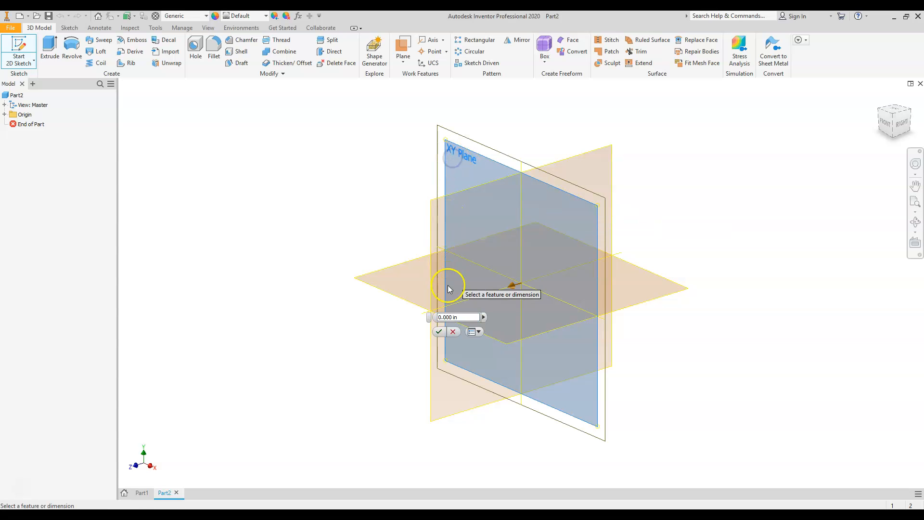
{"action": "left_click", "coordinate": [436, 332]}
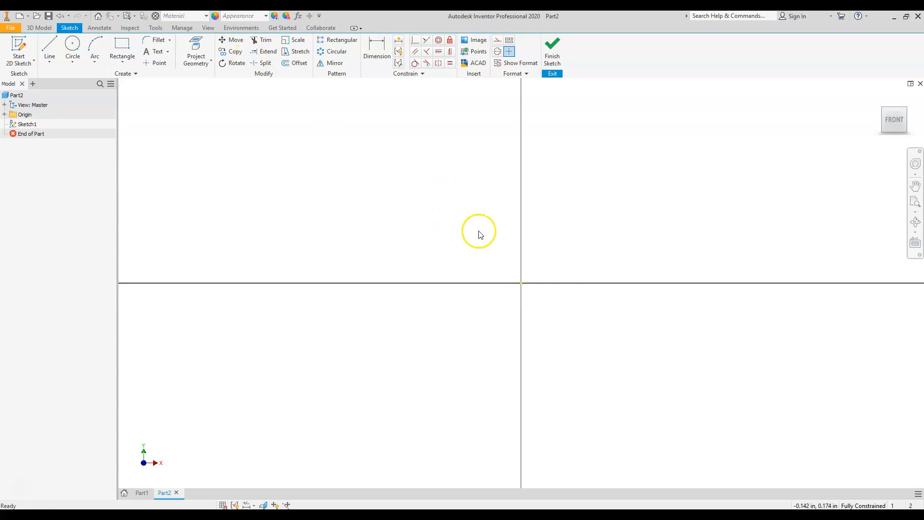
- Sketch a closed rectangle of lines from the origin, about 0.94 in wide and 0.49 in high
{"action": "left_click", "coordinate": [48, 48]}
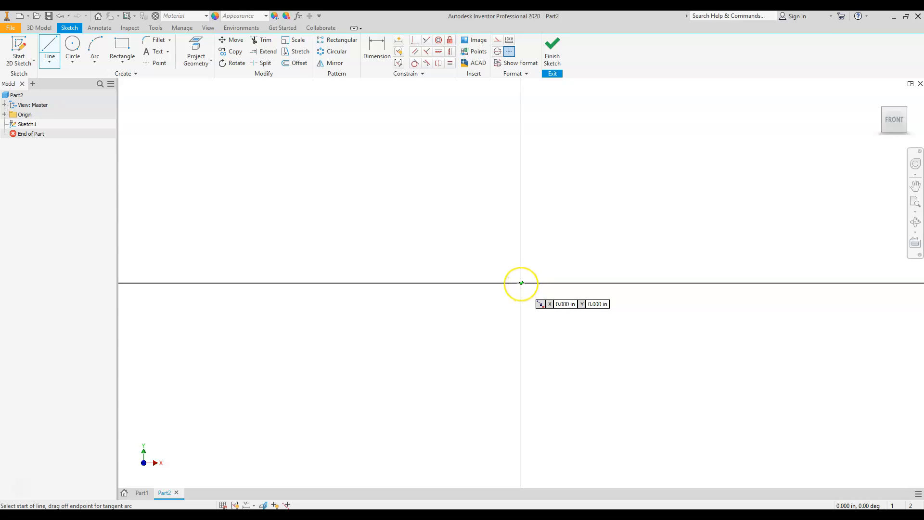
{"action": "left_click_drag", "start_coordinate": [521, 283], "coordinate": [781, 292]}
{"action": "scroll", "coordinate": [782, 292], "scroll_direction": "down", "scroll_amount": 2}
{"action": "middle_click_drag", "start_coordinate": [772, 279], "coordinate": [582, 313]}
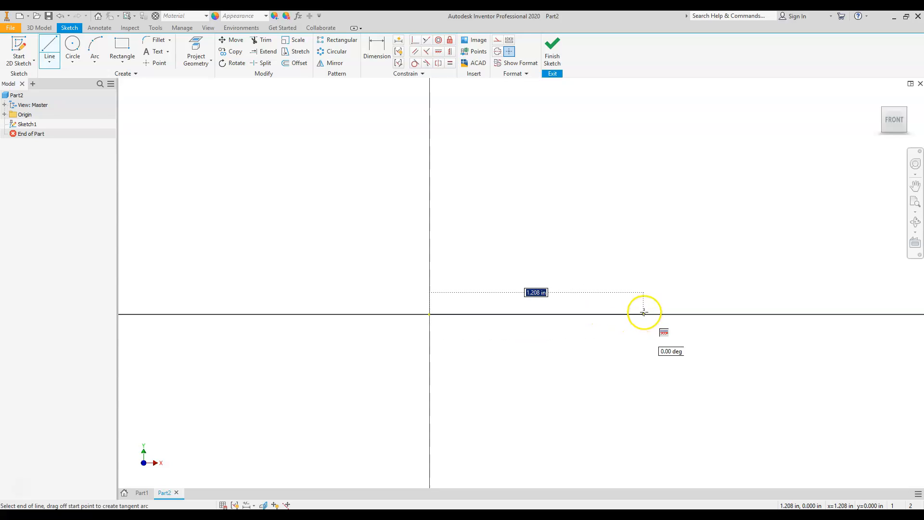
{"action": "left_click_drag", "start_coordinate": [597, 314], "coordinate": [599, 226]}
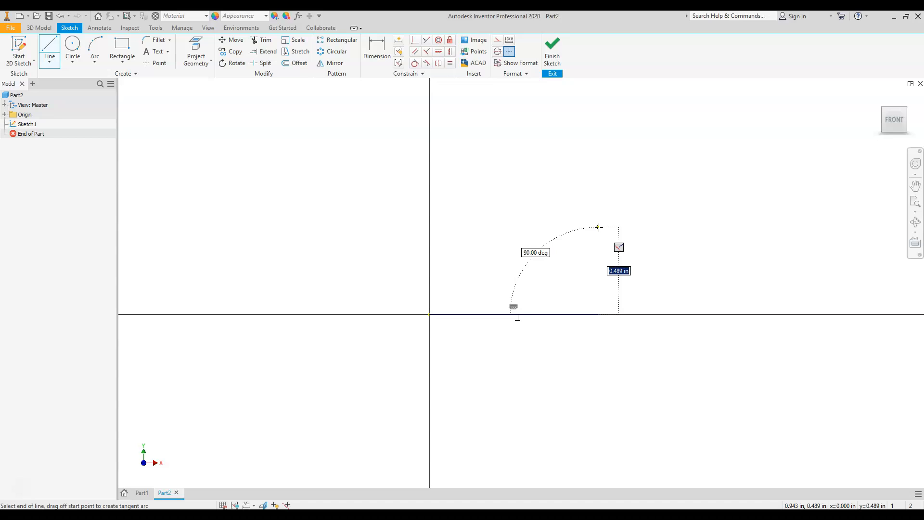
{"action": "left_click", "coordinate": [598, 226]}
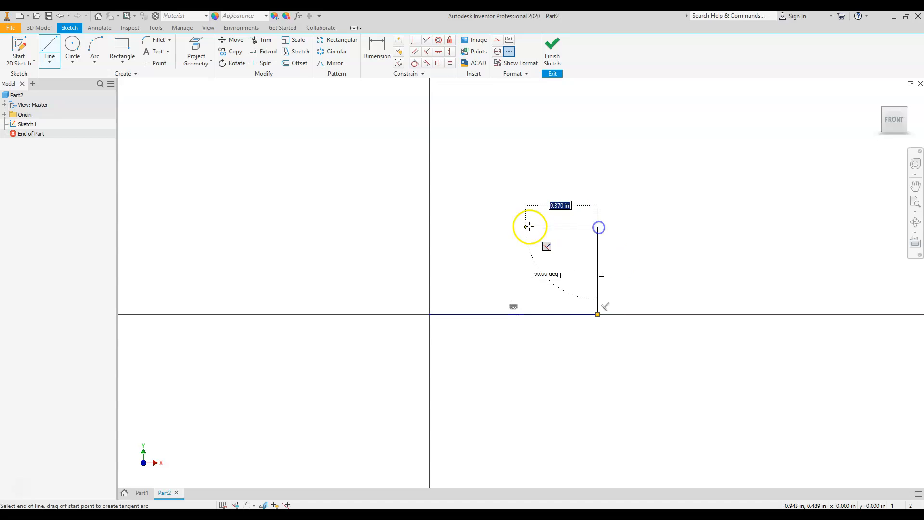
{"action": "left_click", "coordinate": [430, 227]}
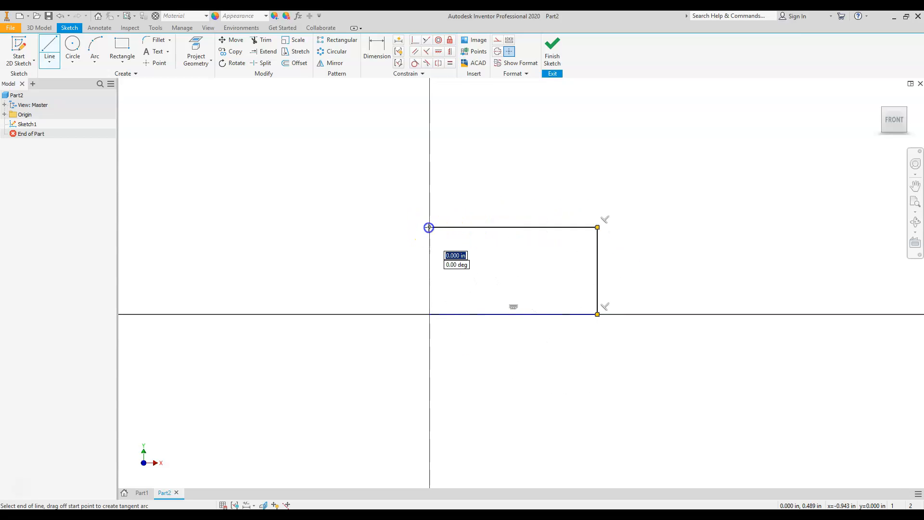
{"action": "left_click", "coordinate": [430, 315]}
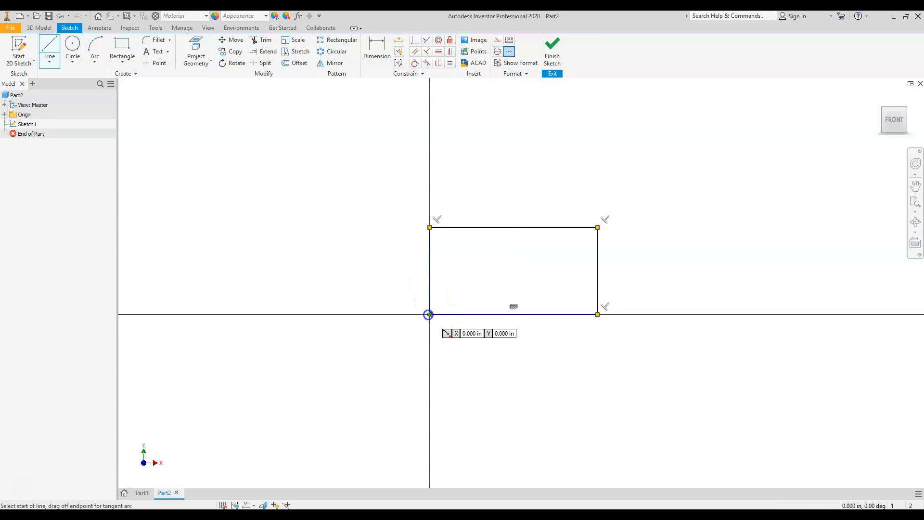
{"action": "key", "text": "Escape"}
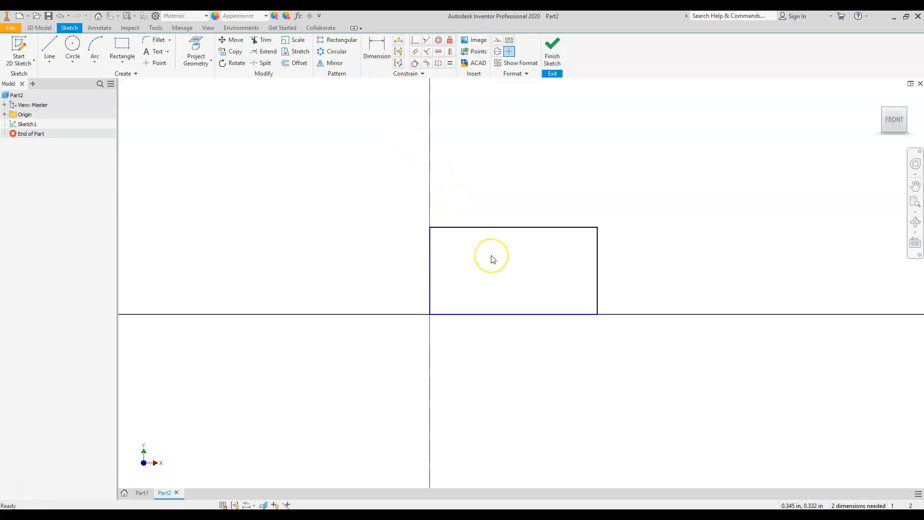
- Dimension the rectangle's upper edge and set its length to 1 in
{"action": "left_click", "coordinate": [377, 48]}
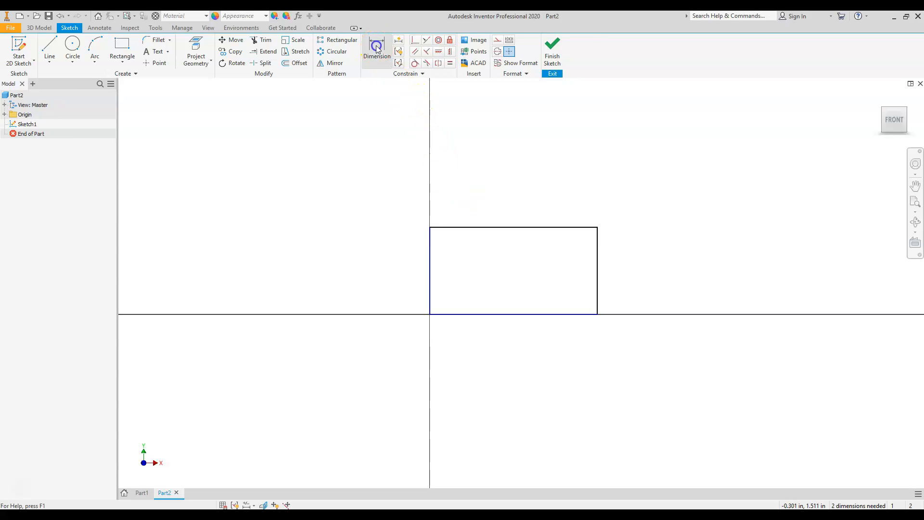
{"action": "left_click", "coordinate": [516, 227]}
{"action": "left_click", "coordinate": [513, 196]}
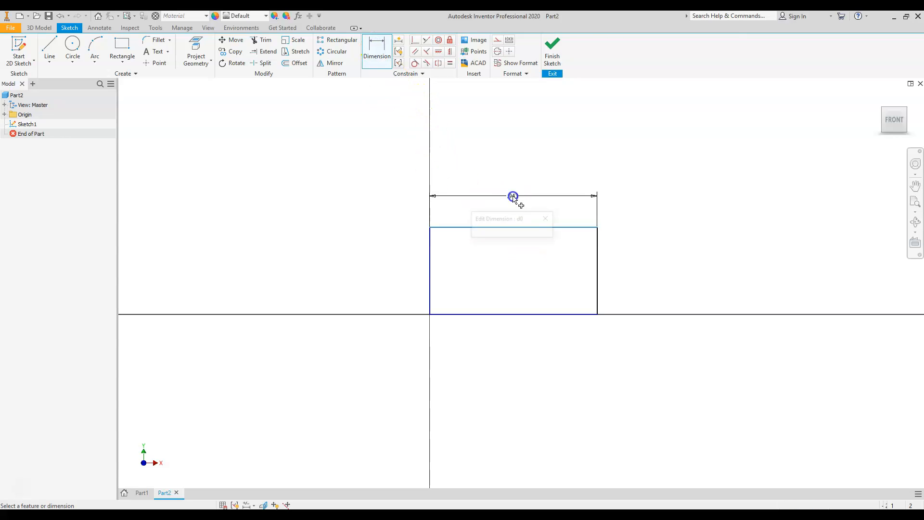
{"action": "type", "text": "1"}
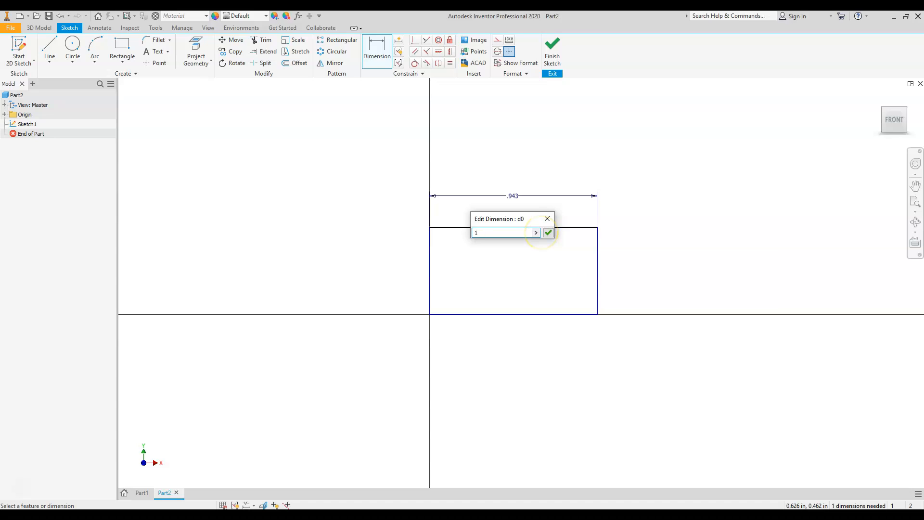
{"action": "key", "text": "Return"}
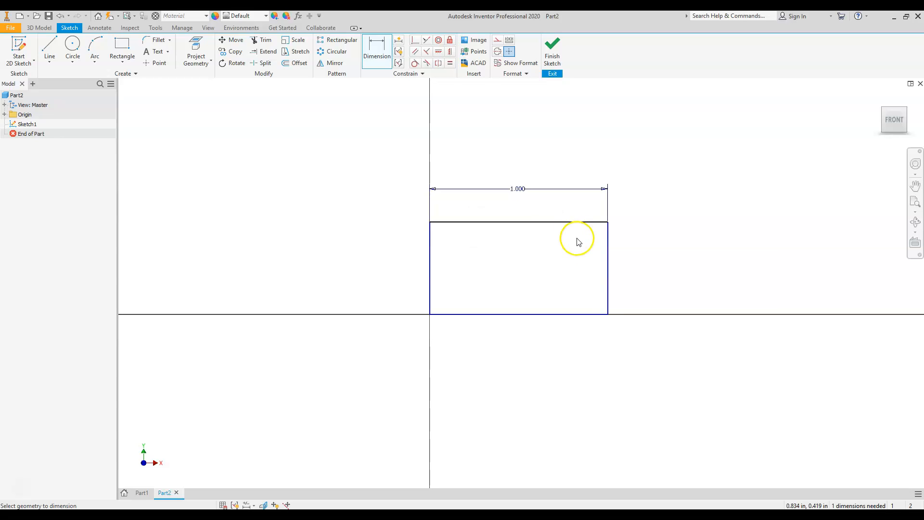
- Dimension the rectangle's vertical side at 0.5 in and finish the sketch
{"action": "left_click", "coordinate": [608, 255]}
{"action": "left_click", "coordinate": [650, 260]}
{"action": "type", "text": ".5"}
{"action": "key", "text": "Return"}
{"action": "left_click", "coordinate": [634, 250]}
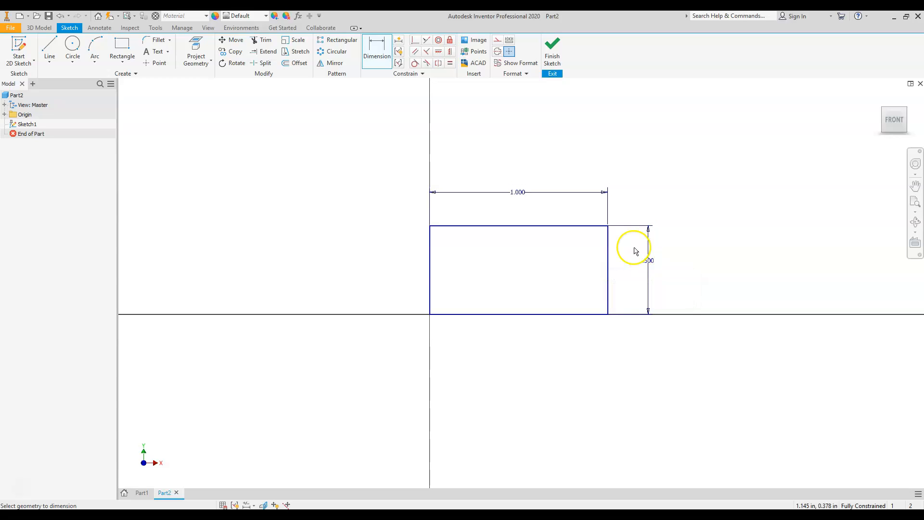
{"action": "left_click", "coordinate": [556, 241]}
{"action": "left_click", "coordinate": [554, 54]}
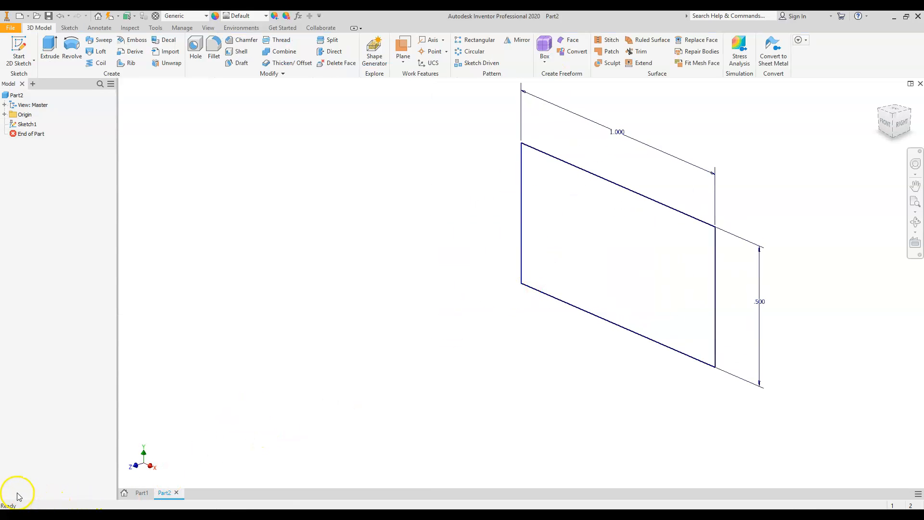
- Consult the Word reference drawing for the radius and extrude the rectangle by a distance of .625*2 in
{"action": "left_click", "coordinate": [50, 47]}
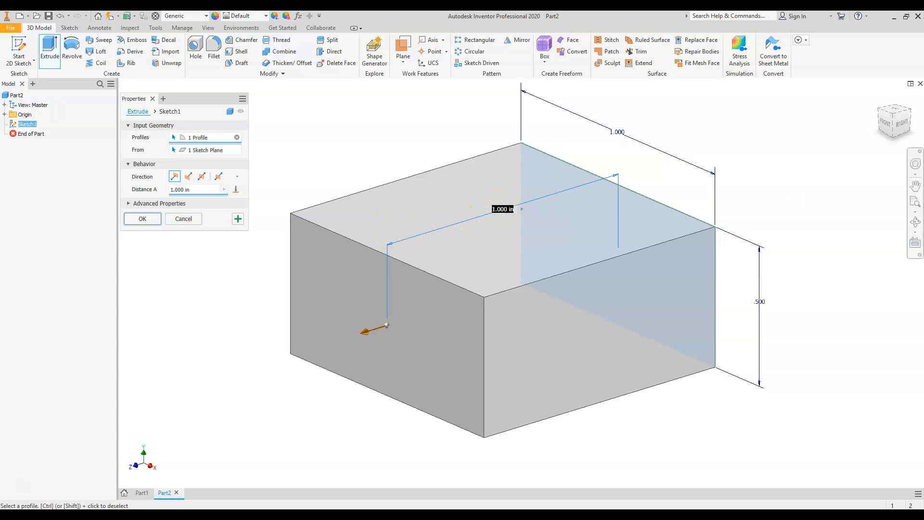
{"action": "left_click_drag", "start_coordinate": [923, 116], "coordinate": [614, 90]}
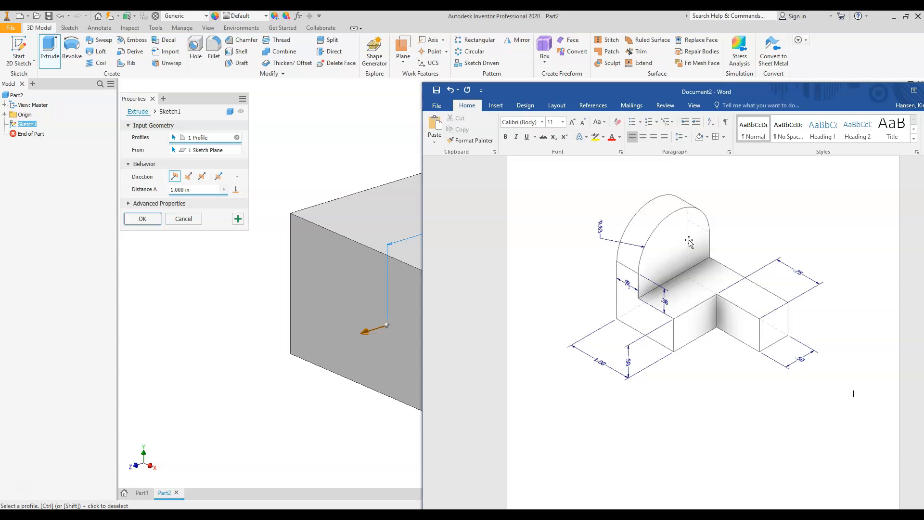
{"action": "left_click_drag", "start_coordinate": [656, 87], "coordinate": [923, 131]}
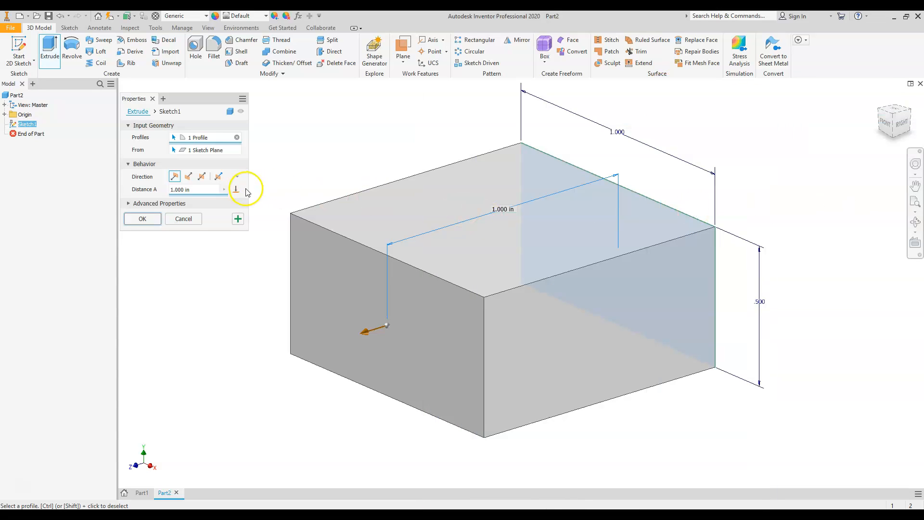
{"action": "left_click_drag", "start_coordinate": [201, 190], "coordinate": [153, 195]}
{"action": "type", "text": ".63"}
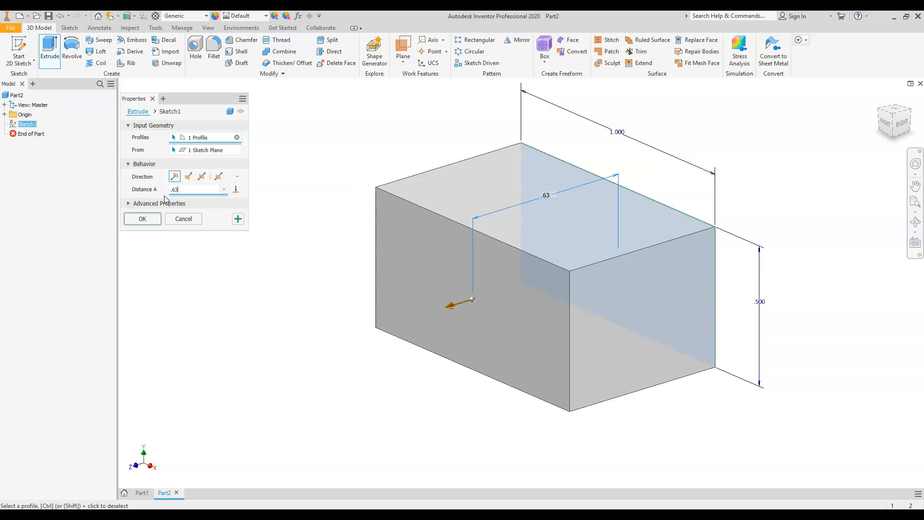
{"action": "key", "text": "BackSpace"}
{"action": "type", "text": "25"}
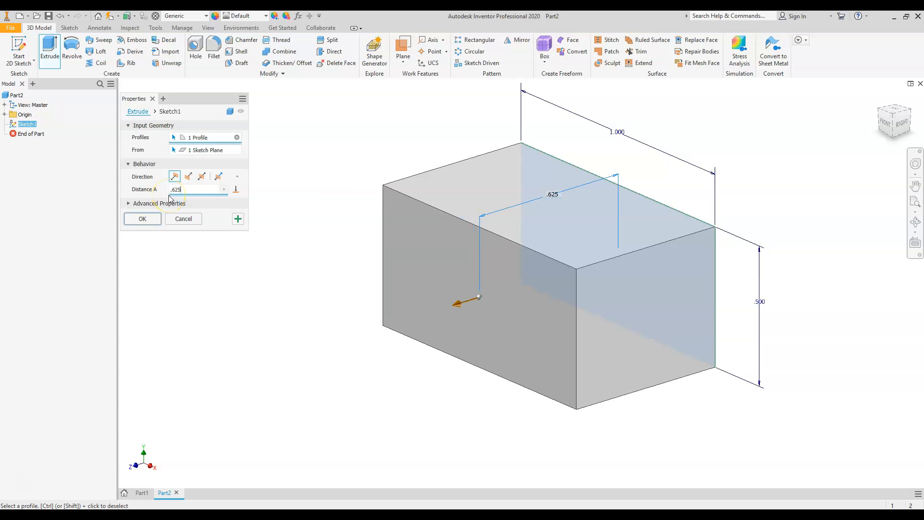
{"action": "type", "text": "*2"}
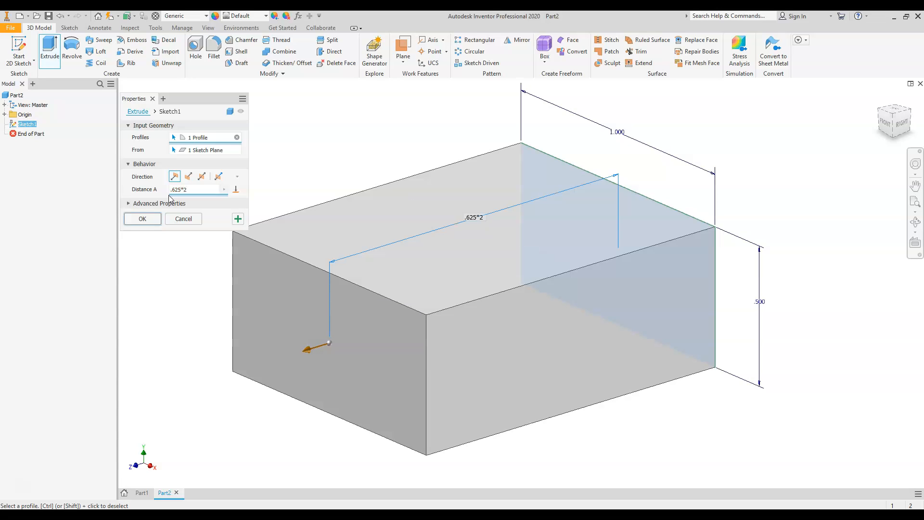
{"action": "left_click", "coordinate": [143, 219]}
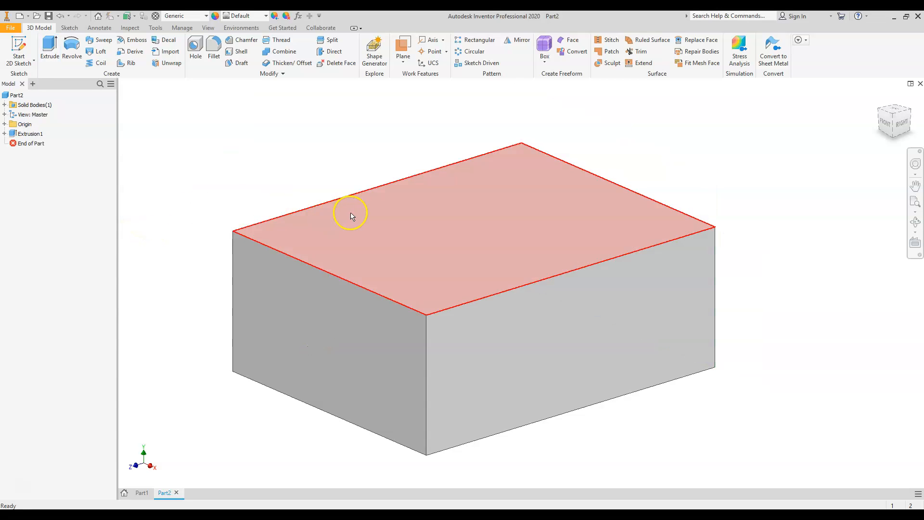
- Check the upright's thickness on the Word reference drawing and start a 2D sketch on the block's top face
{"action": "scroll", "coordinate": [351, 214], "scroll_direction": "down", "scroll_amount": 3}
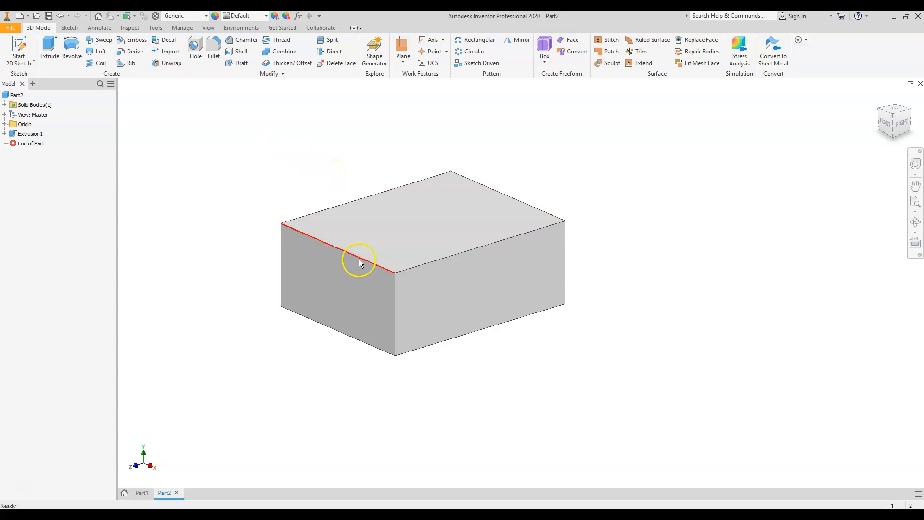
{"action": "middle_click_drag", "start_coordinate": [445, 289], "coordinate": [473, 313]}
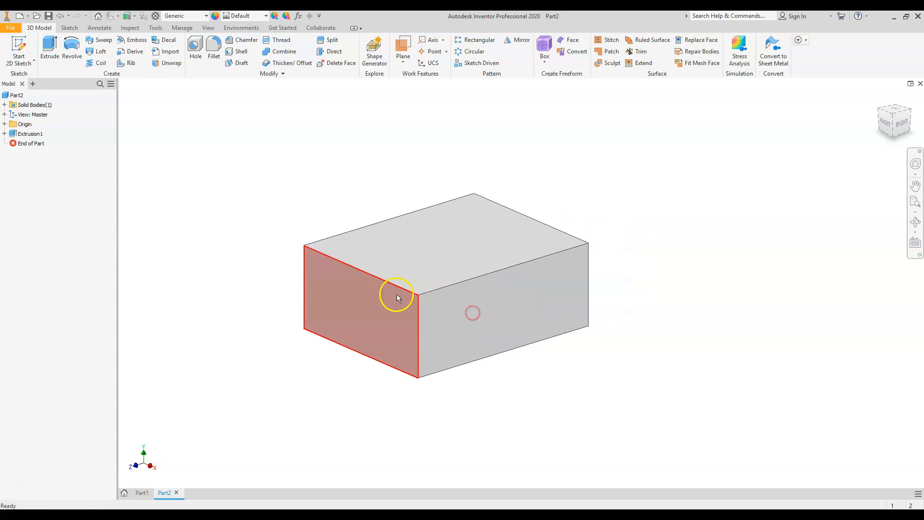
{"action": "left_click_drag", "start_coordinate": [923, 102], "coordinate": [843, 99]}
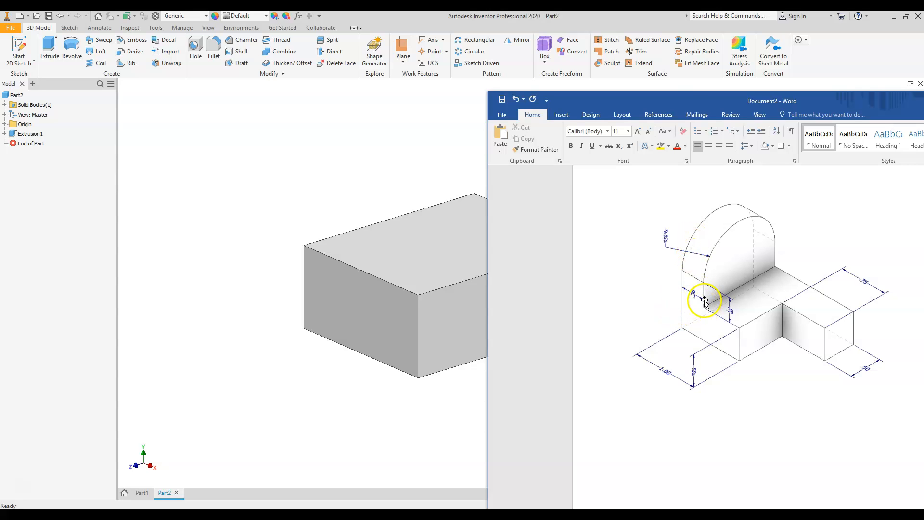
{"action": "left_click_drag", "start_coordinate": [694, 97], "coordinate": [700, 99]}
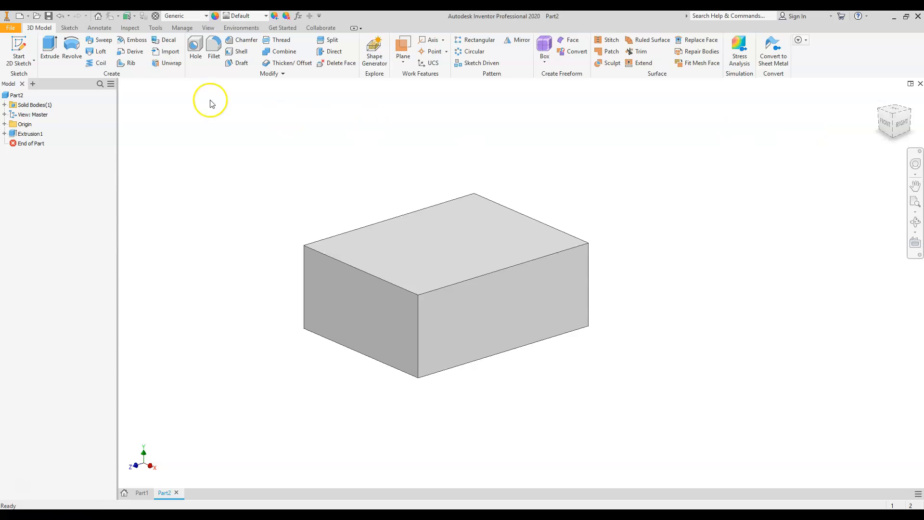
{"action": "left_click", "coordinate": [18, 45]}
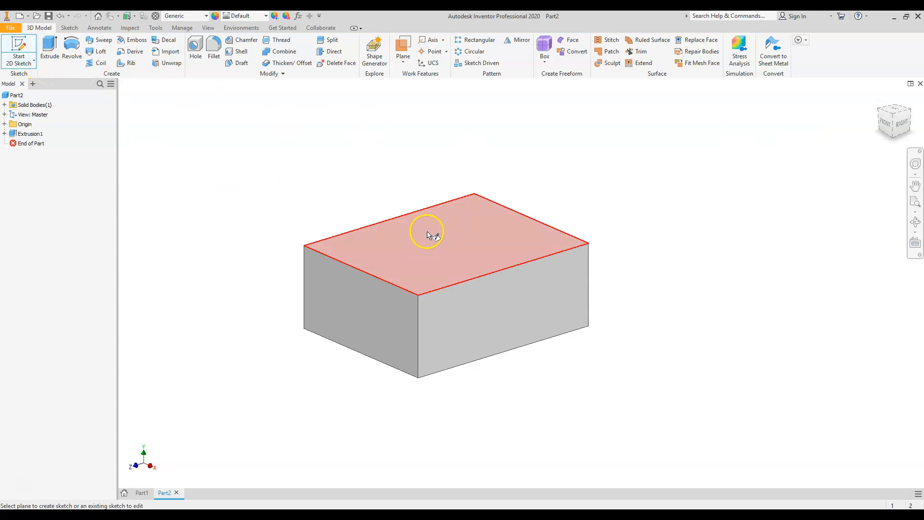
{"action": "left_click", "coordinate": [427, 235]}
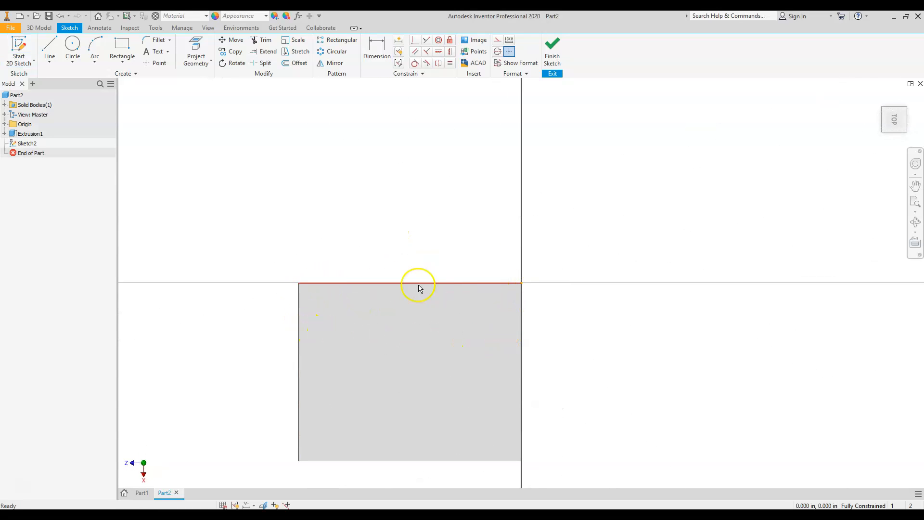
- Draw a 0.375 in by 1.25 in rectangle on the top face from the block's corner along its full edge
{"action": "left_click", "coordinate": [123, 46]}
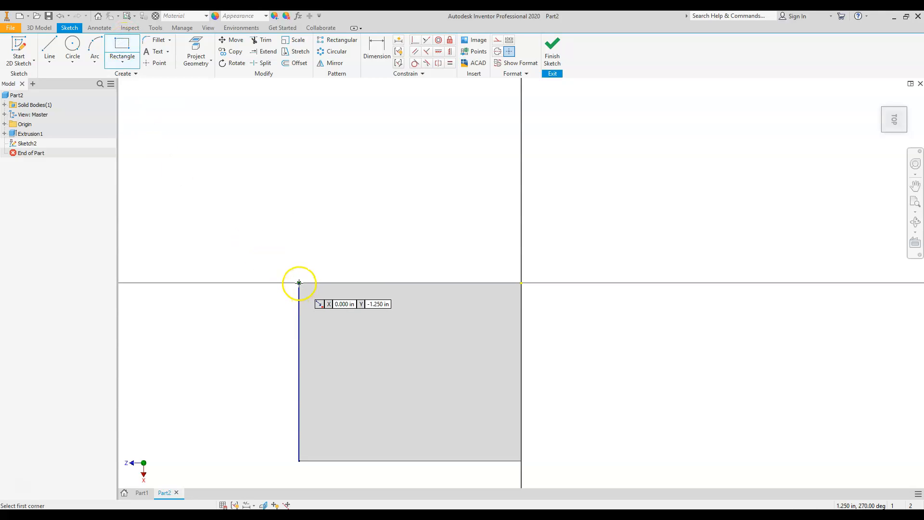
{"action": "left_click", "coordinate": [299, 283]}
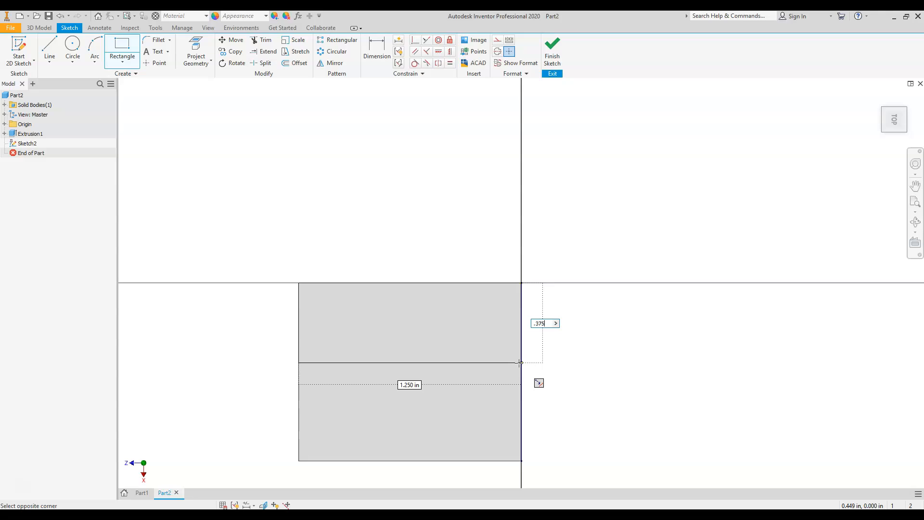
{"action": "key", "text": "Tab"}
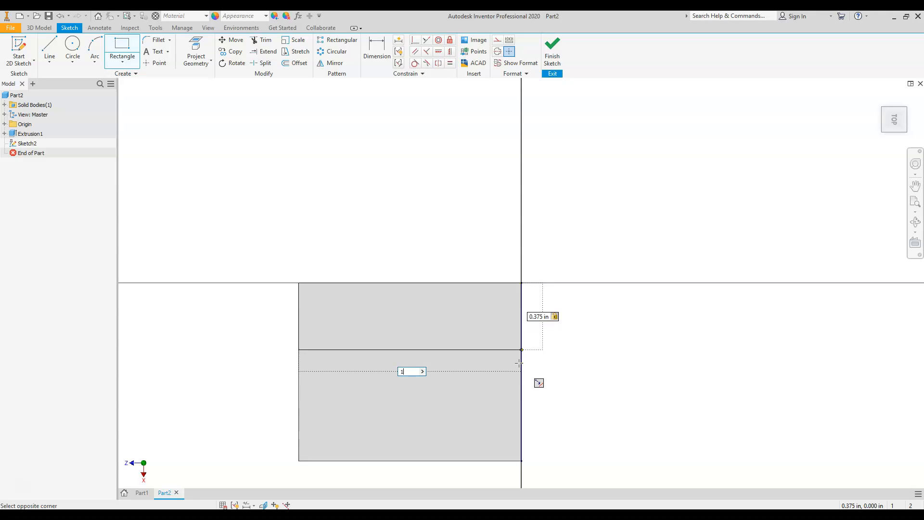
{"action": "type", "text": "1.25"}
{"action": "key", "text": "Return"}
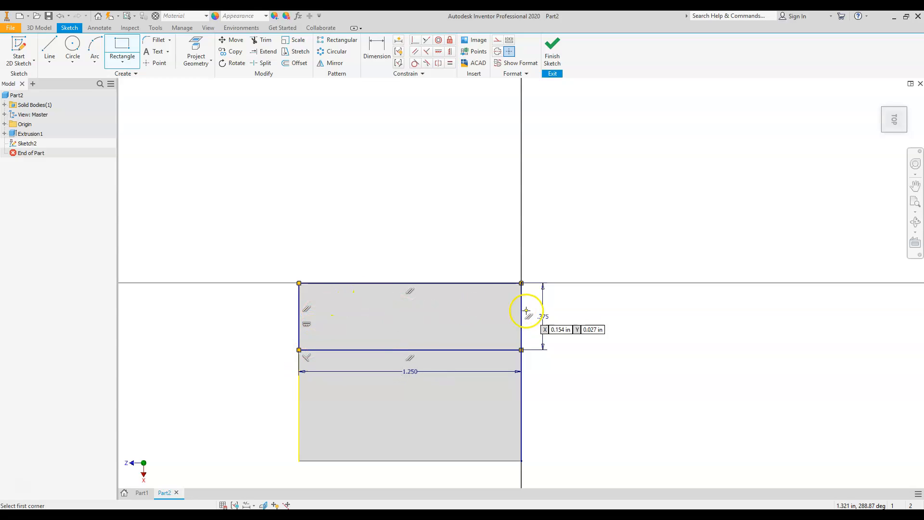
{"action": "key", "text": "Escape"}
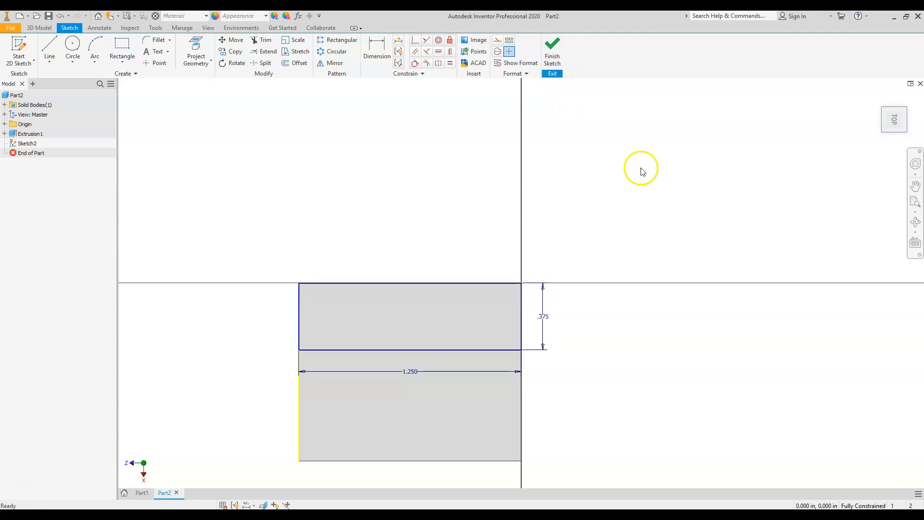
- Finish the rectangle sketch on the block's top face
{"action": "left_click", "coordinate": [916, 223]}
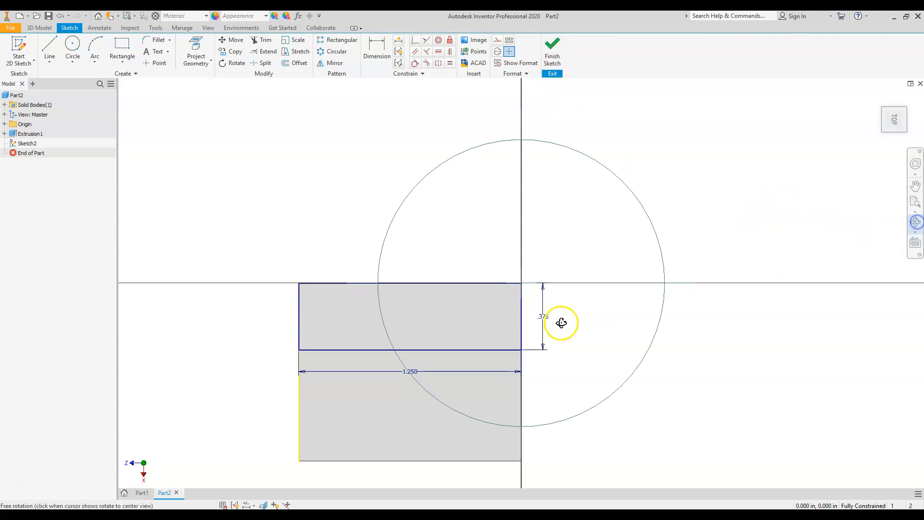
{"action": "left_click_drag", "start_coordinate": [551, 337], "coordinate": [658, 290]}
{"action": "left_click", "coordinate": [913, 223]}
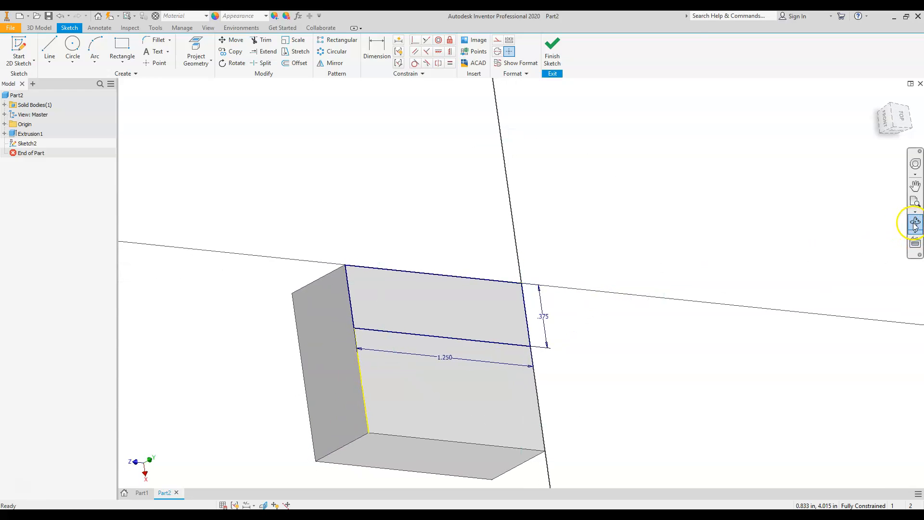
{"action": "left_click", "coordinate": [896, 128]}
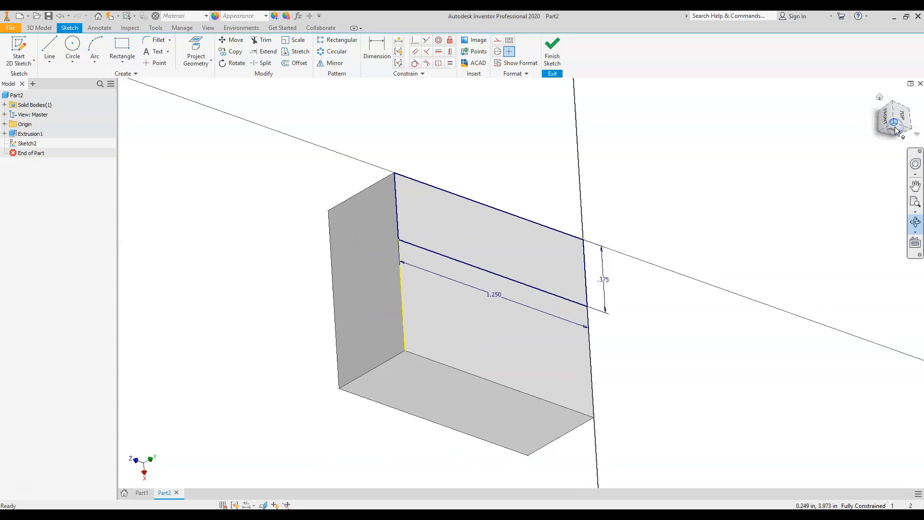
{"action": "key", "text": "F4"}
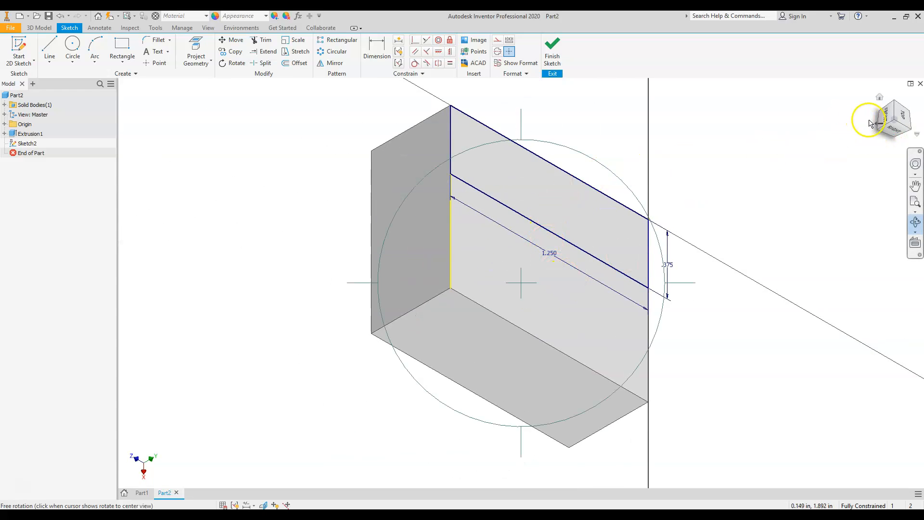
{"action": "left_click", "coordinate": [894, 105]}
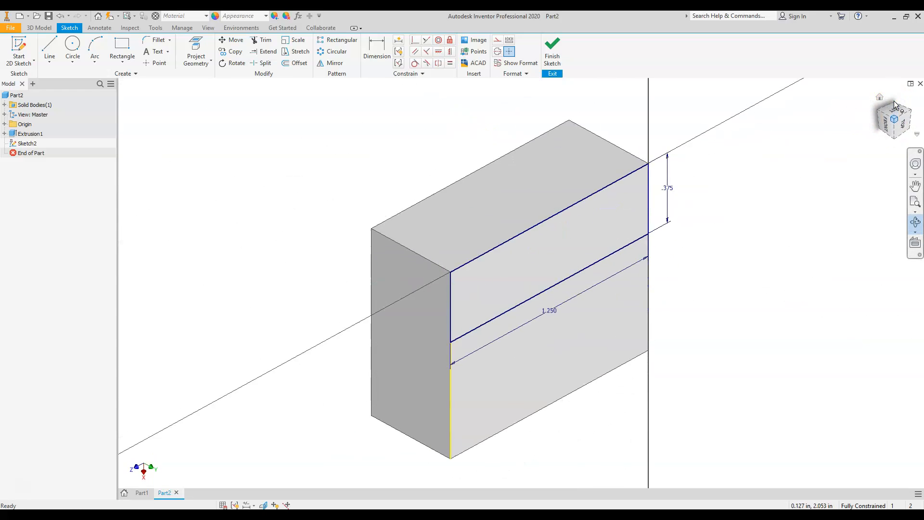
{"action": "left_click", "coordinate": [895, 138]}
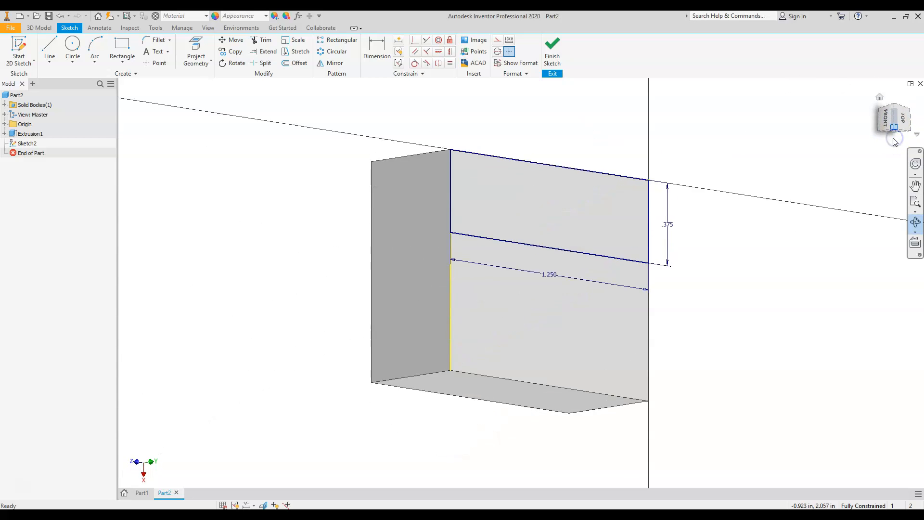
{"action": "left_click", "coordinate": [915, 221]}
{"action": "mouse_move", "coordinate": [630, 258]}
{"action": "left_mouse_down"}
{"action": "mouse_move", "coordinate": [623, 246]}
{"action": "mouse_move", "coordinate": [678, 238]}
{"action": "mouse_move", "coordinate": [685, 275]}
{"action": "mouse_move", "coordinate": [652, 327]}
{"action": "mouse_move", "coordinate": [590, 322]}
{"action": "mouse_move", "coordinate": [569, 360]}
{"action": "mouse_move", "coordinate": [547, 322]}
{"action": "mouse_move", "coordinate": [556, 279]}
{"action": "mouse_move", "coordinate": [596, 266]}
{"action": "mouse_move", "coordinate": [609, 330]}
{"action": "mouse_move", "coordinate": [583, 347]}
{"action": "mouse_move", "coordinate": [535, 355]}
{"action": "mouse_move", "coordinate": [522, 344]}
{"action": "mouse_move", "coordinate": [564, 334]}
{"action": "mouse_move", "coordinate": [557, 348]}
{"action": "left_mouse_up"}
{"action": "left_click_drag", "start_coordinate": [569, 315], "coordinate": [550, 377]}
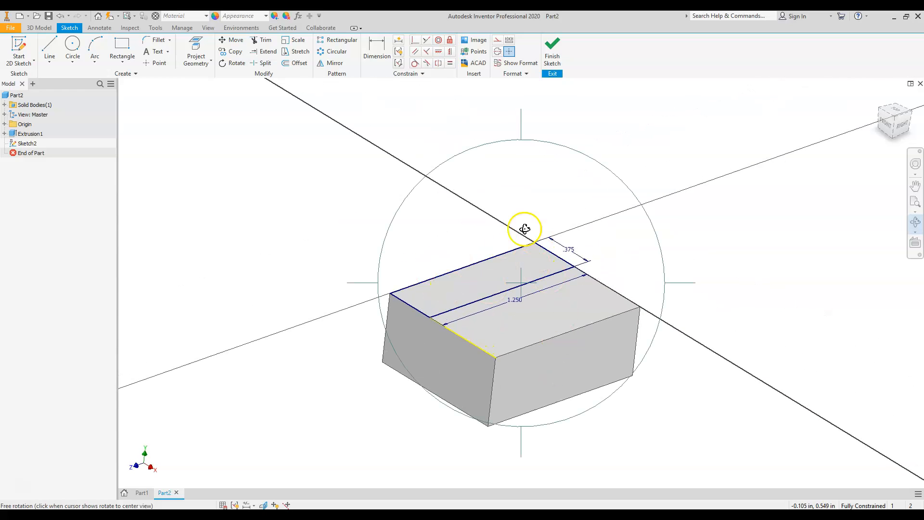
{"action": "left_click", "coordinate": [553, 52]}
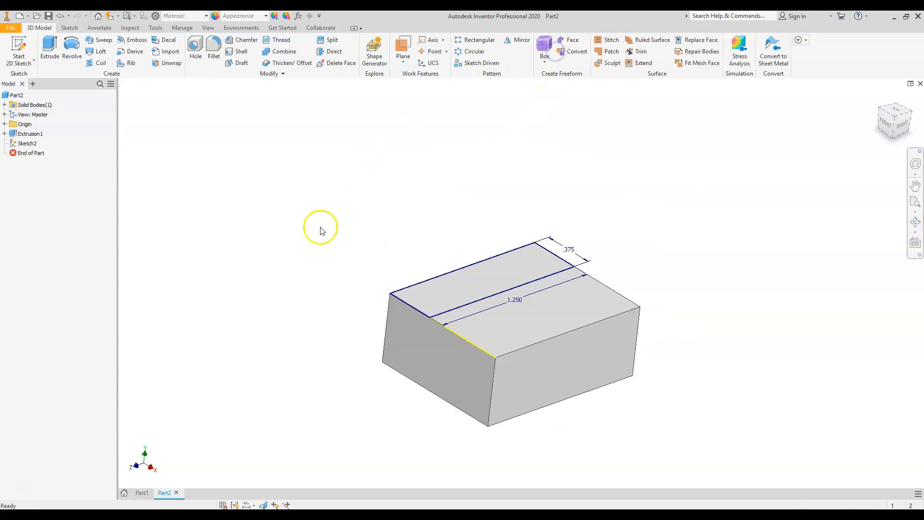
- Set up an extrusion of the top-face rectangle with a distance of 0.375 in upward from the block
{"action": "left_click", "coordinate": [51, 42]}
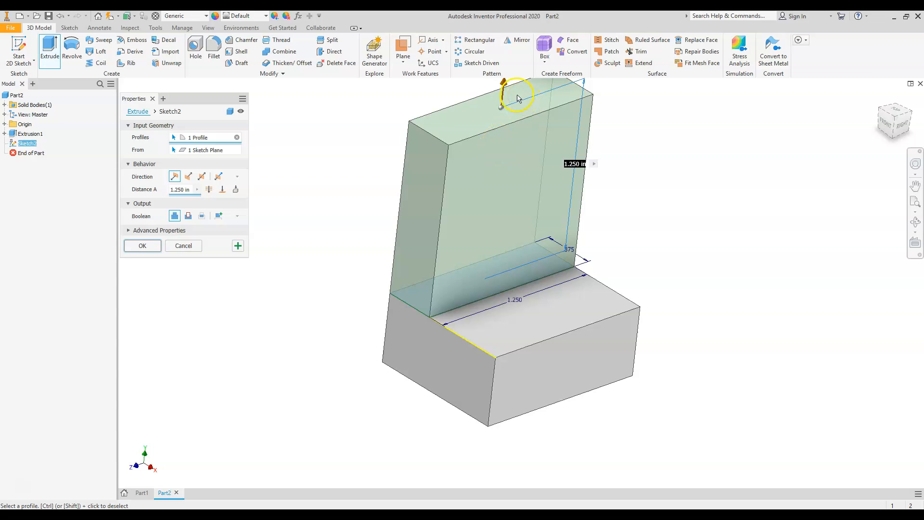
{"action": "left_click_drag", "start_coordinate": [503, 86], "coordinate": [491, 201]}
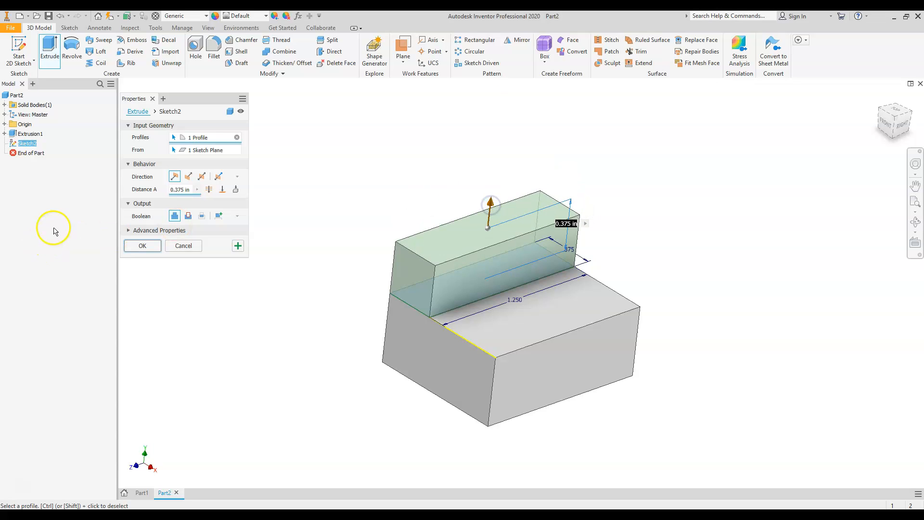
{"action": "double_click", "coordinate": [188, 191]}
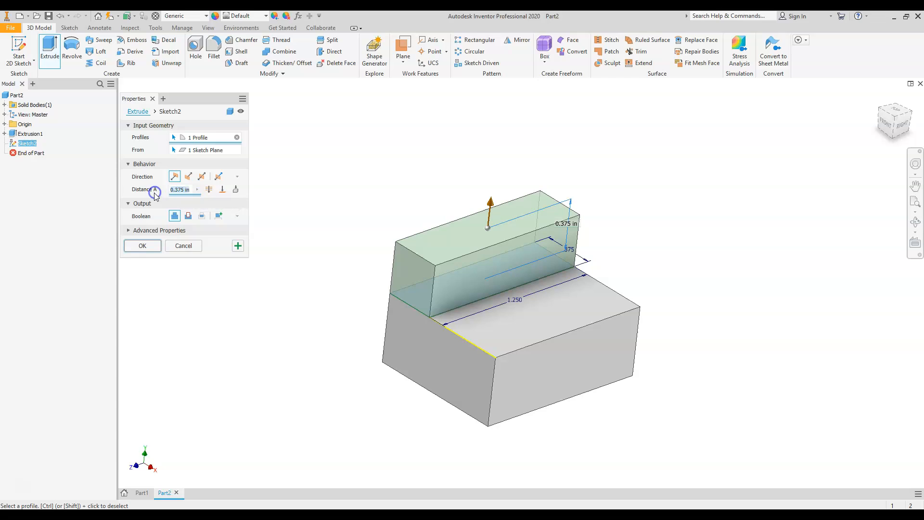
- Try the flipped, symmetric and asymmetric directions for the rectangle's extrusion
{"action": "left_click", "coordinate": [187, 179]}
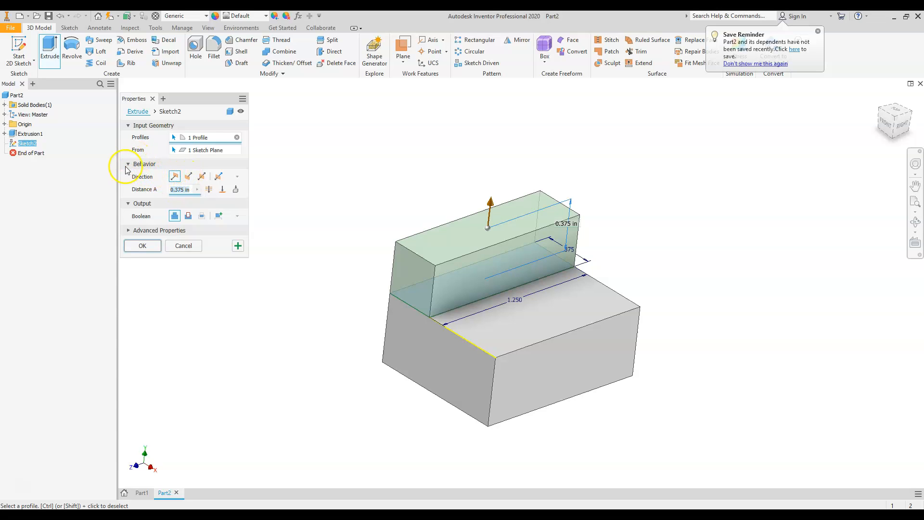
{"action": "left_click", "coordinate": [187, 178]}
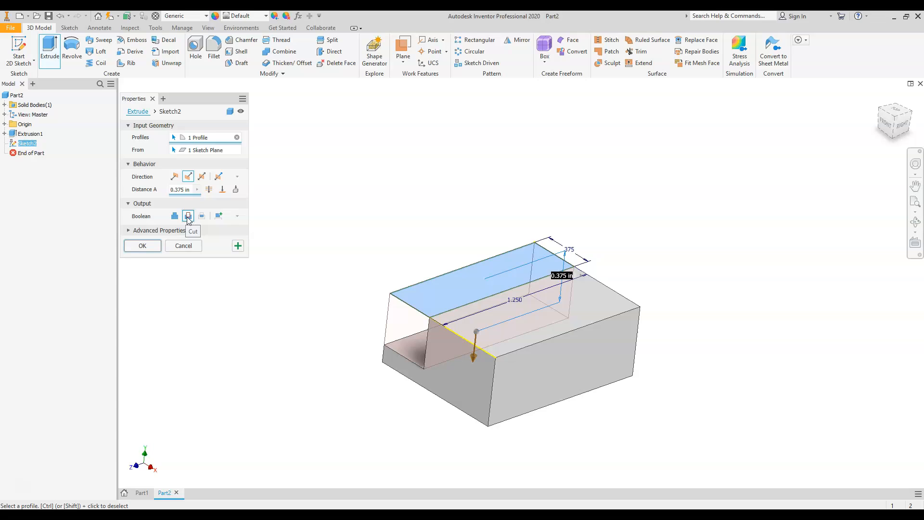
{"action": "left_click", "coordinate": [202, 177]}
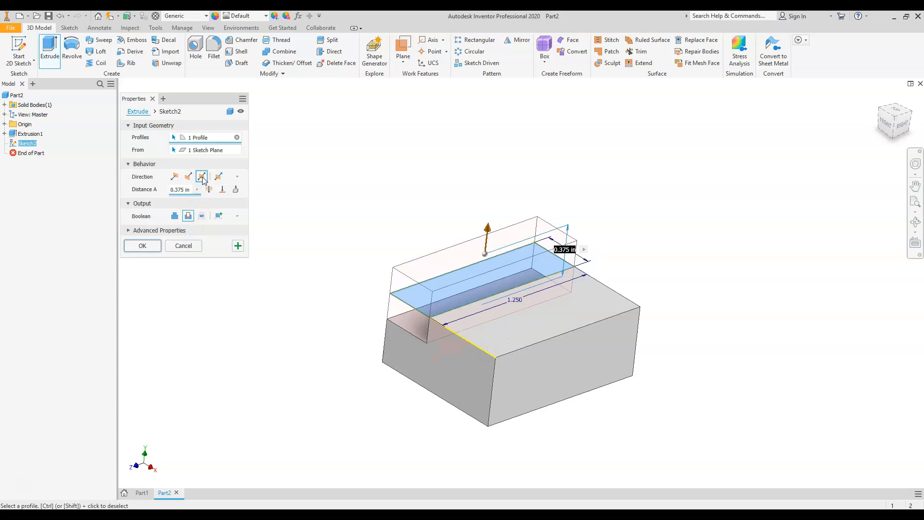
{"action": "left_click", "coordinate": [219, 176]}
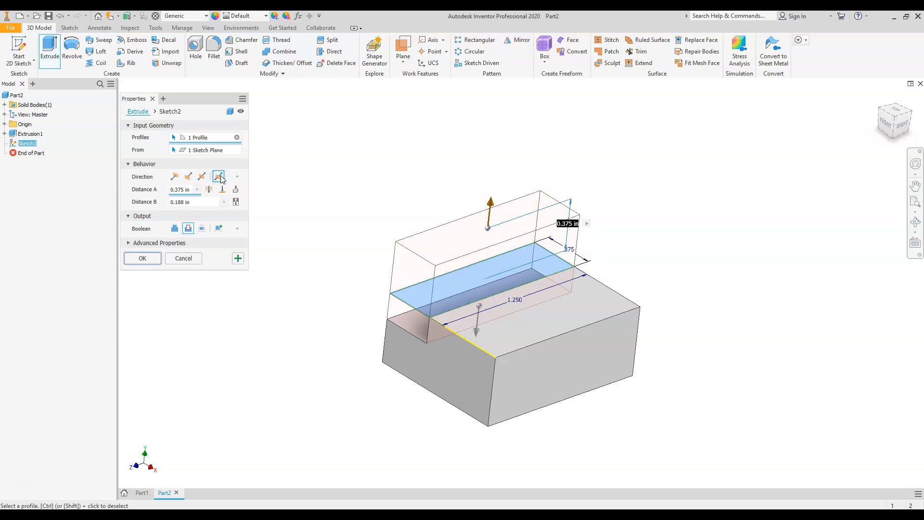
- Return the extrusion to the default upward direction and create it as a join
{"action": "left_click", "coordinate": [174, 177]}
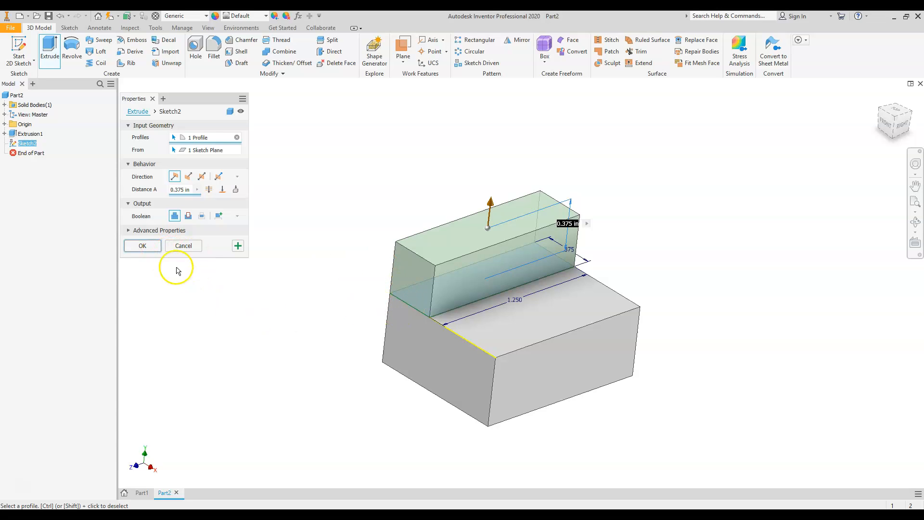
{"action": "left_click", "coordinate": [144, 246]}
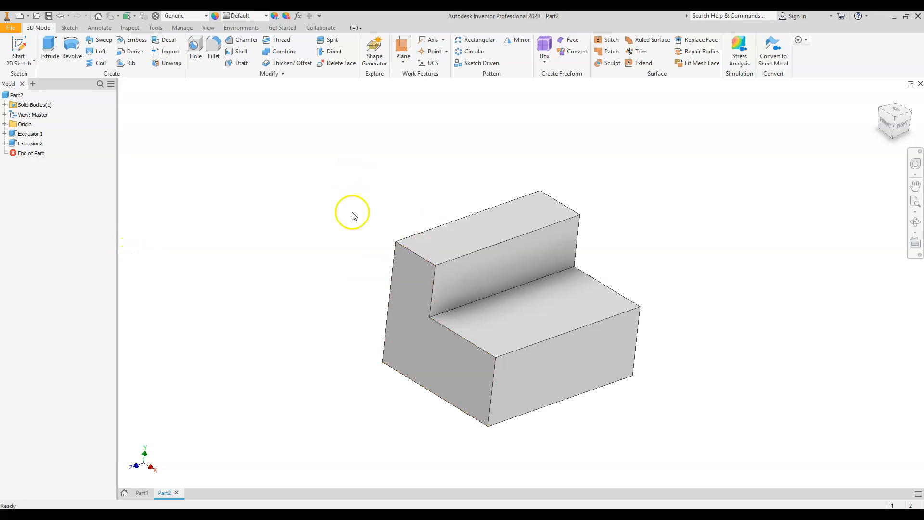
- Sketch a circle on the upright's front face, centred on the top edge's midpoint and passing through the edge's corner
{"action": "left_click", "coordinate": [19, 47]}
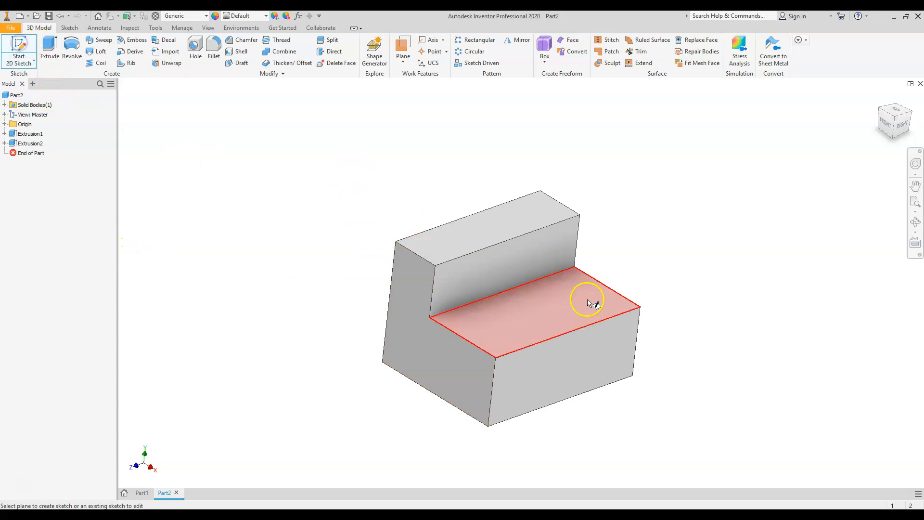
{"action": "left_click", "coordinate": [519, 256]}
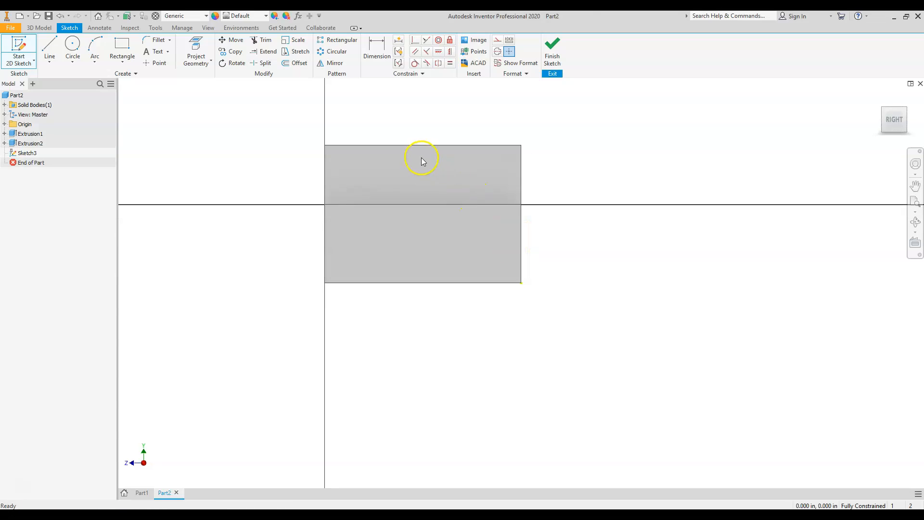
{"action": "left_click", "coordinate": [415, 240]}
{"action": "left_click", "coordinate": [72, 44]}
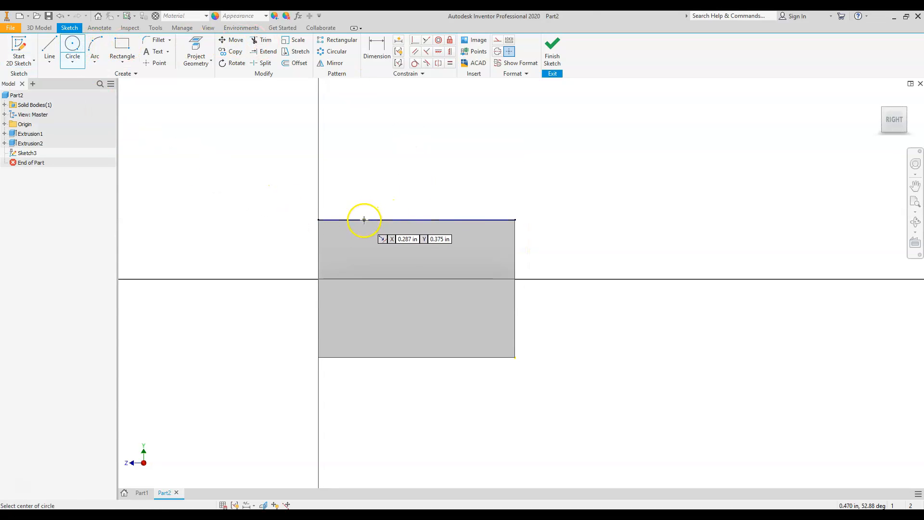
{"action": "left_click", "coordinate": [417, 220]}
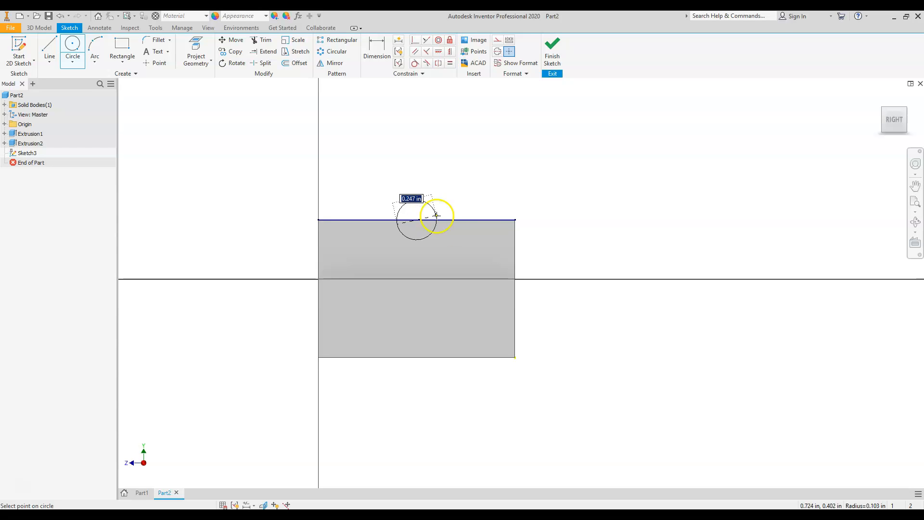
{"action": "left_click", "coordinate": [516, 220]}
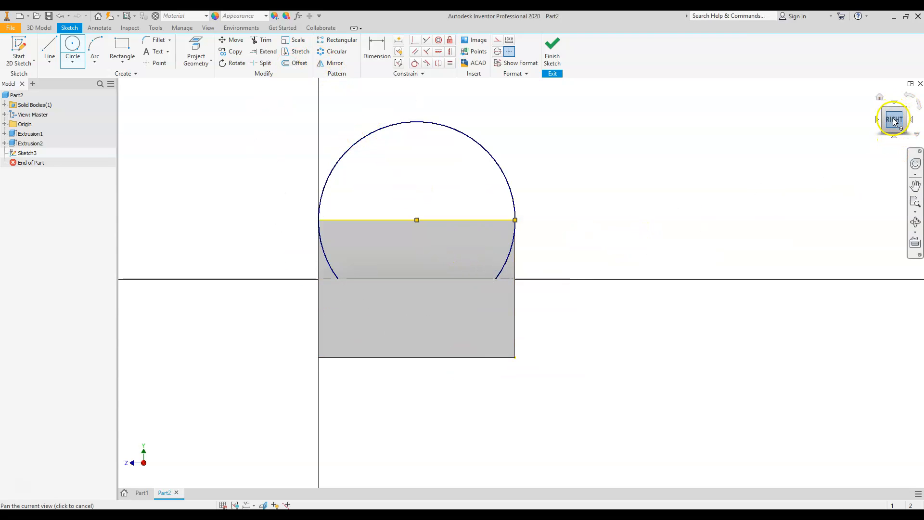
- Trim away the part of the circle below the upright's top edge and finish the sketch
{"action": "left_click_drag", "start_coordinate": [894, 119], "coordinate": [210, 144]}
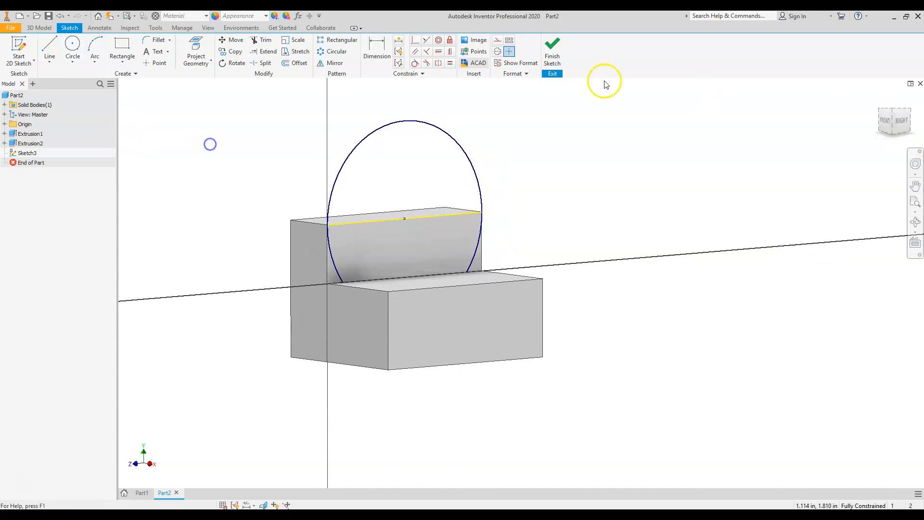
{"action": "left_click", "coordinate": [263, 40]}
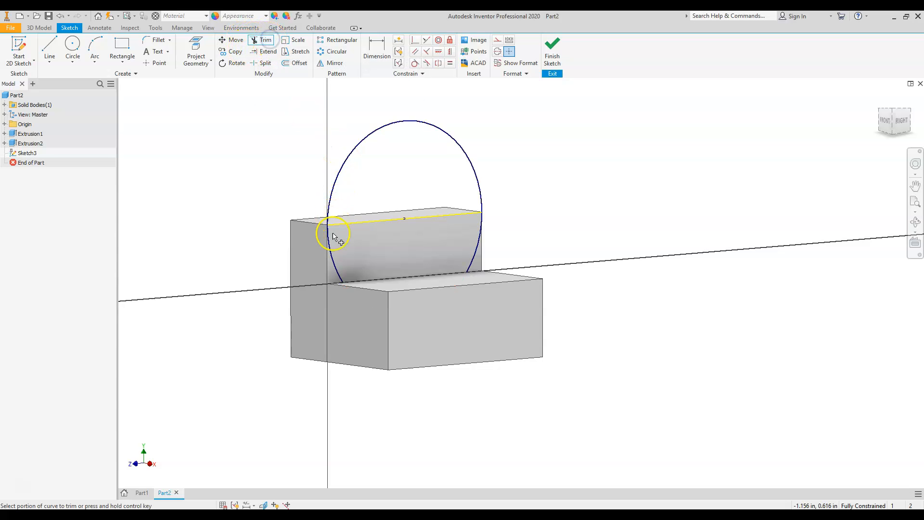
{"action": "left_click", "coordinate": [334, 260]}
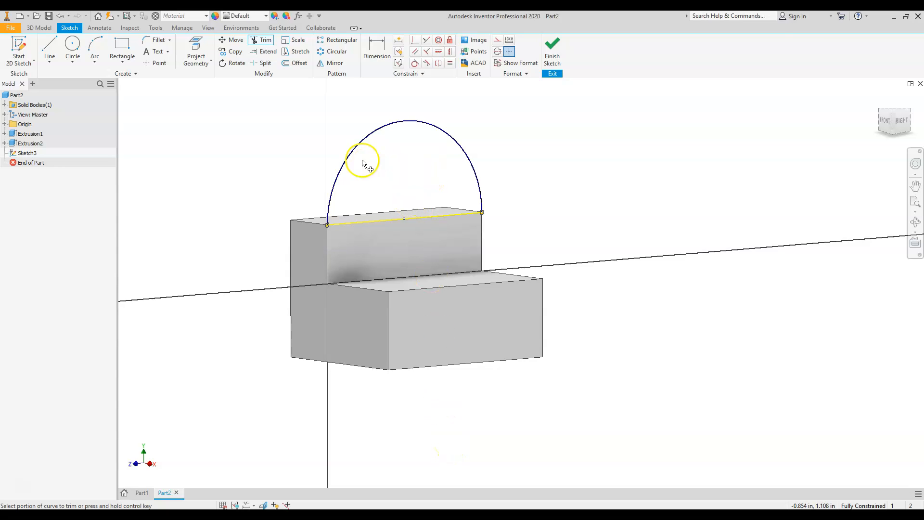
{"action": "left_click", "coordinate": [553, 45]}
- Extrude the half circle 0.375 in in the flipped direction, joined to the upright as its rounded top
{"action": "left_click", "coordinate": [50, 48]}
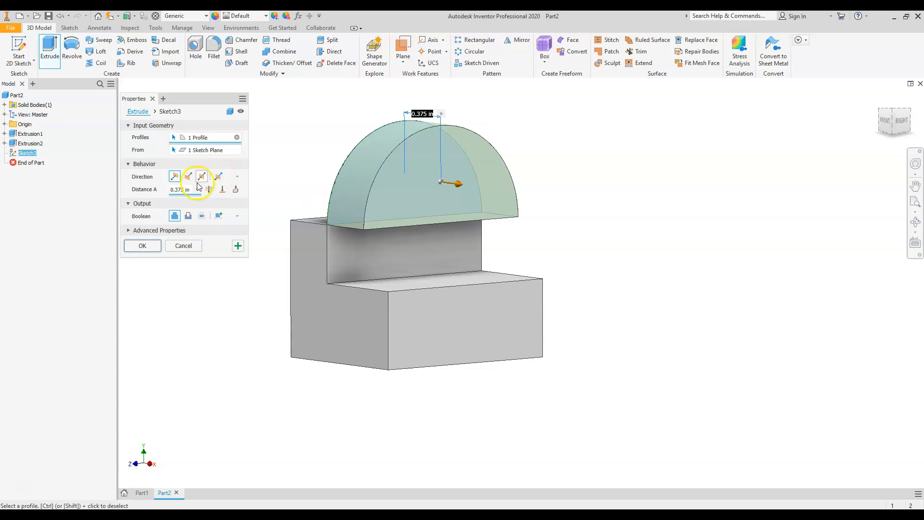
{"action": "left_click", "coordinate": [188, 177]}
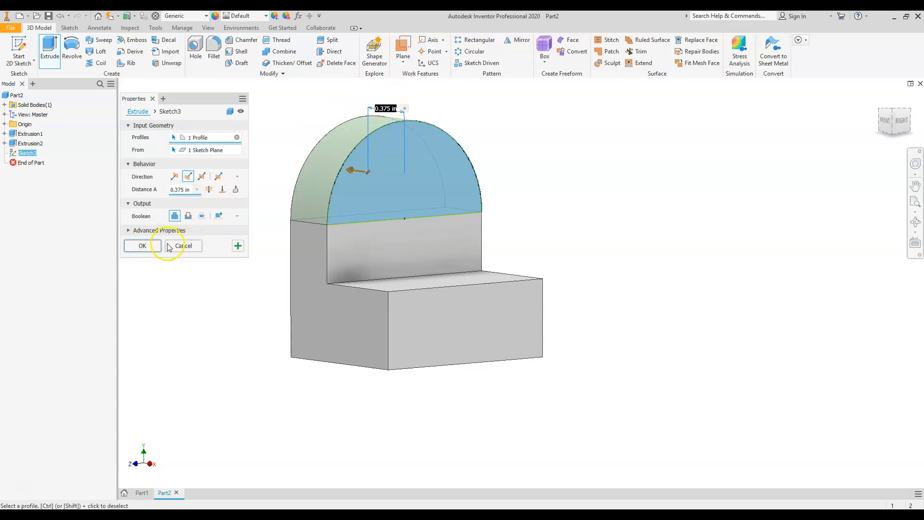
{"action": "left_click", "coordinate": [139, 246]}
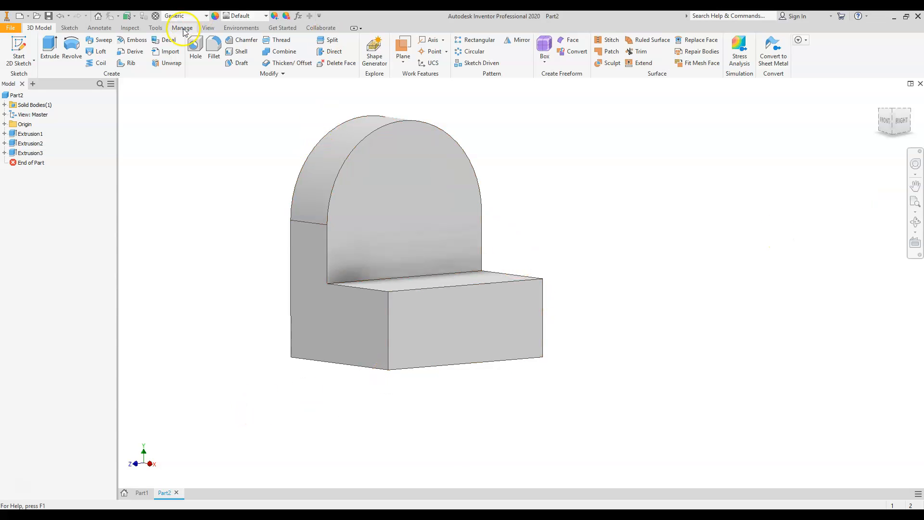
- Sketch a rectangle about 0.55 in wide on the block's front face, from its lower corner at the origin to its top edge
{"action": "left_click", "coordinate": [465, 338]}
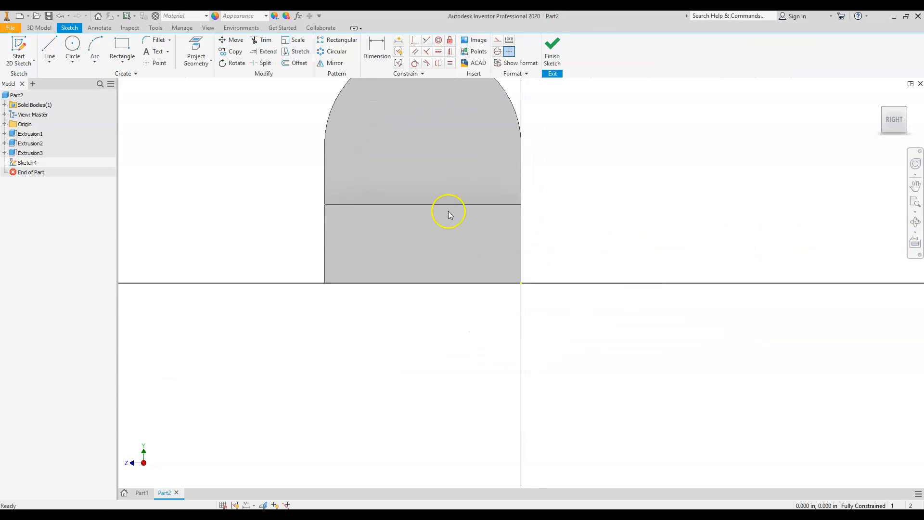
{"action": "left_click", "coordinate": [122, 46]}
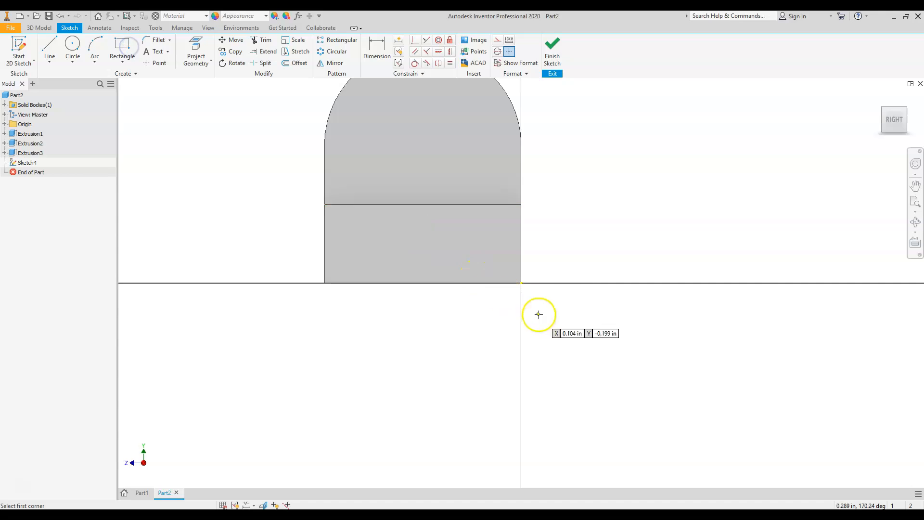
{"action": "left_click", "coordinate": [521, 283]}
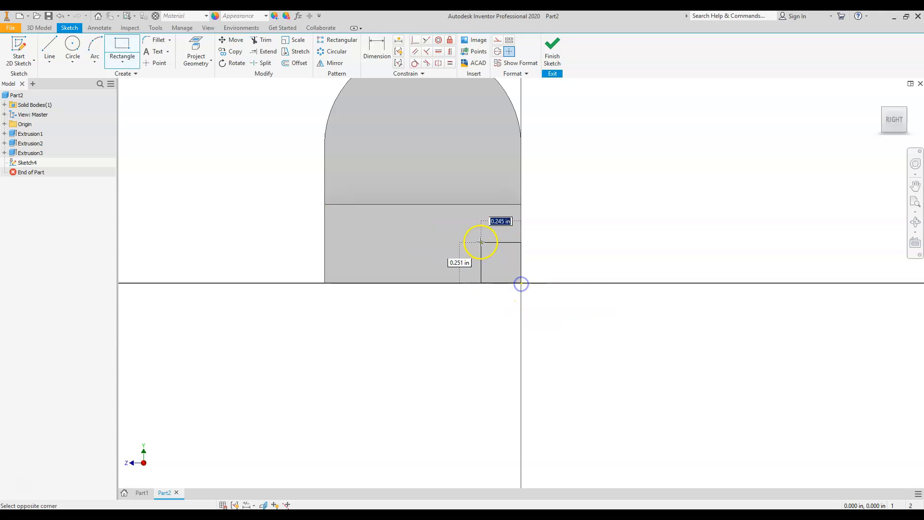
{"action": "left_click", "coordinate": [435, 204]}
{"action": "key", "text": "Escape"}
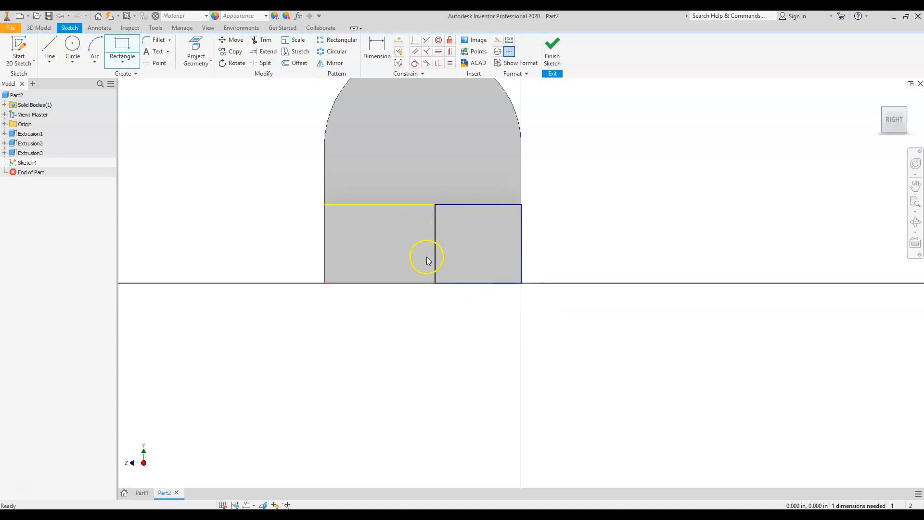
- Dimension the rectangle's width between its two vertical sides at 0.5 in and finish the sketch
{"action": "left_click", "coordinate": [377, 47]}
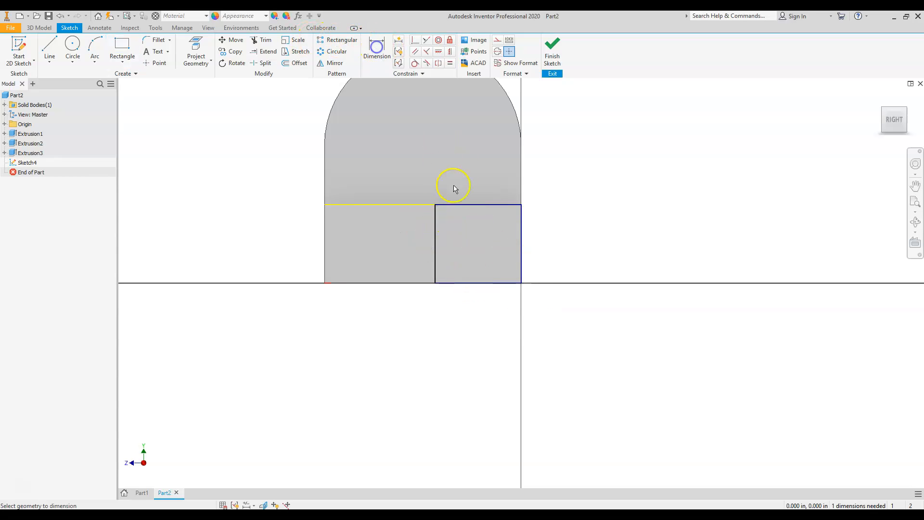
{"action": "key", "text": "Escape"}
{"action": "left_click", "coordinate": [380, 47]}
{"action": "left_click", "coordinate": [434, 231]}
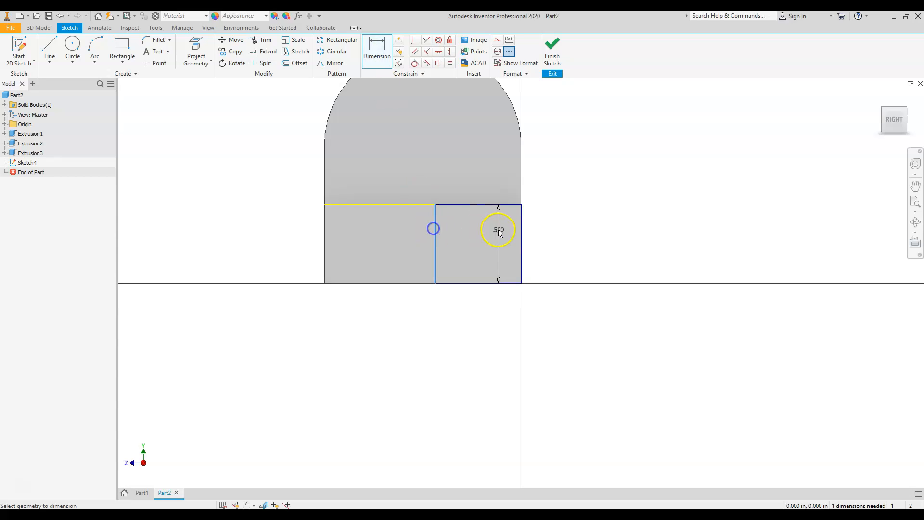
{"action": "left_click", "coordinate": [520, 230]}
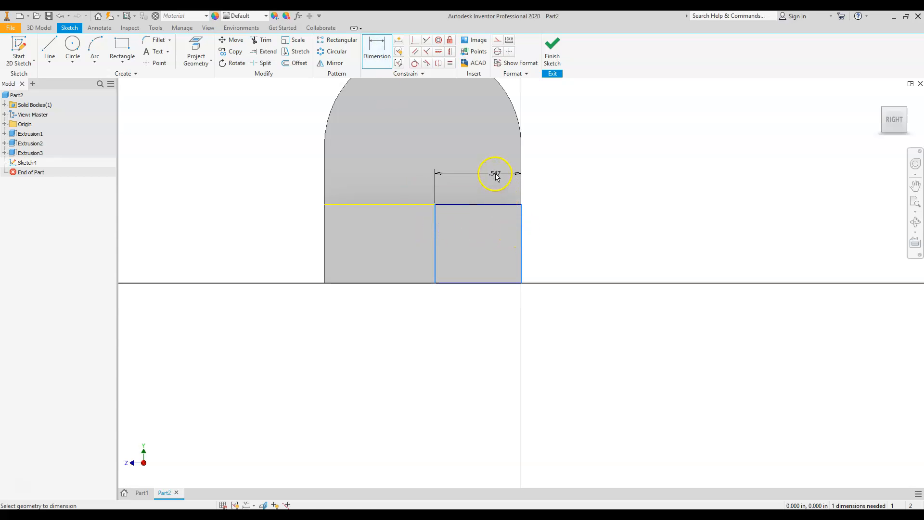
{"action": "left_click", "coordinate": [481, 165]}
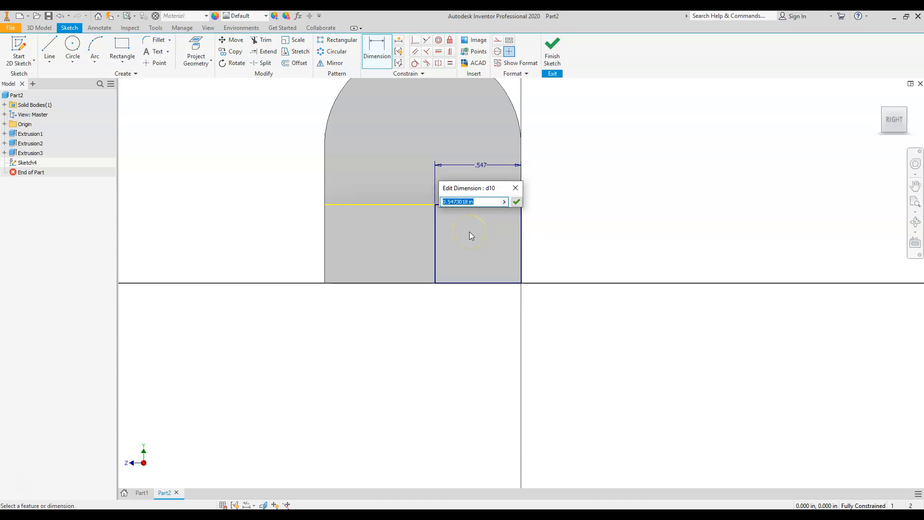
{"action": "type", "text": ".5"}
{"action": "left_click", "coordinate": [516, 202]}
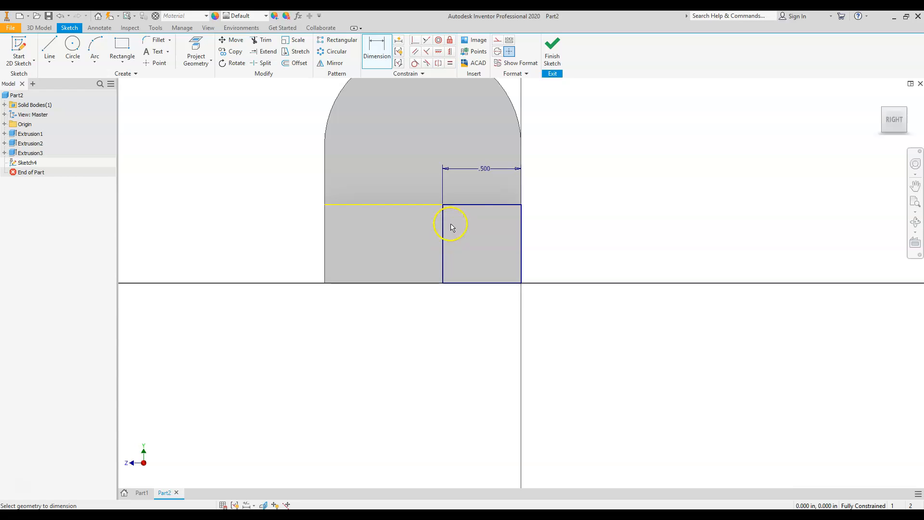
{"action": "left_click", "coordinate": [552, 49]}
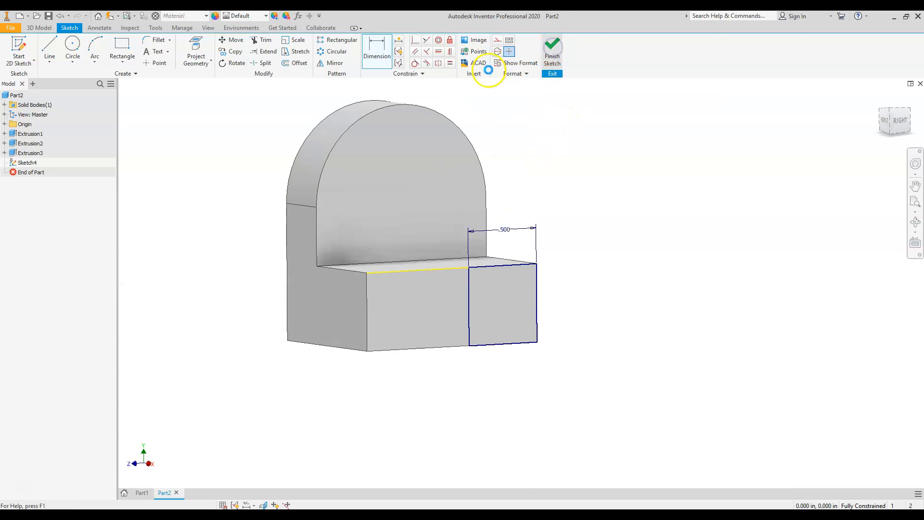
- Extrude the rectangle 0.75 in outward from the block's front face, joined to the body as the projecting arm
{"action": "left_click", "coordinate": [50, 46]}
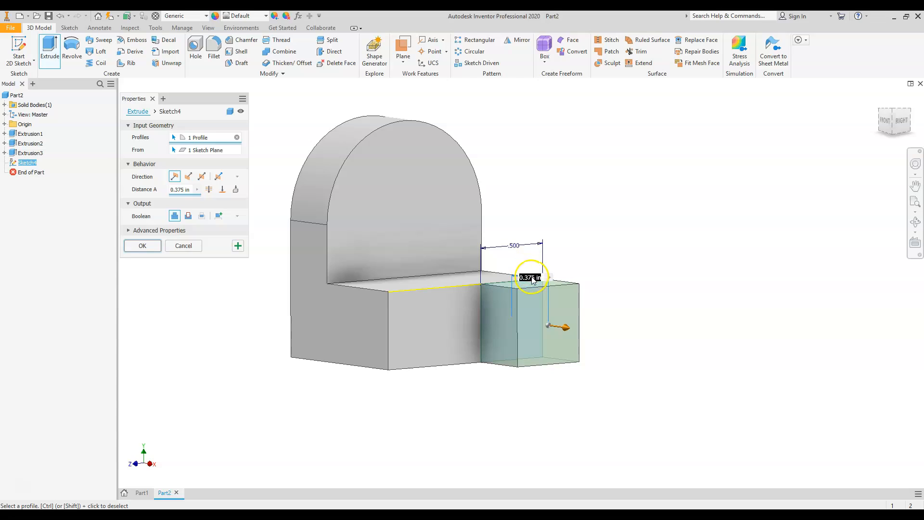
{"action": "type", "text": ".75"}
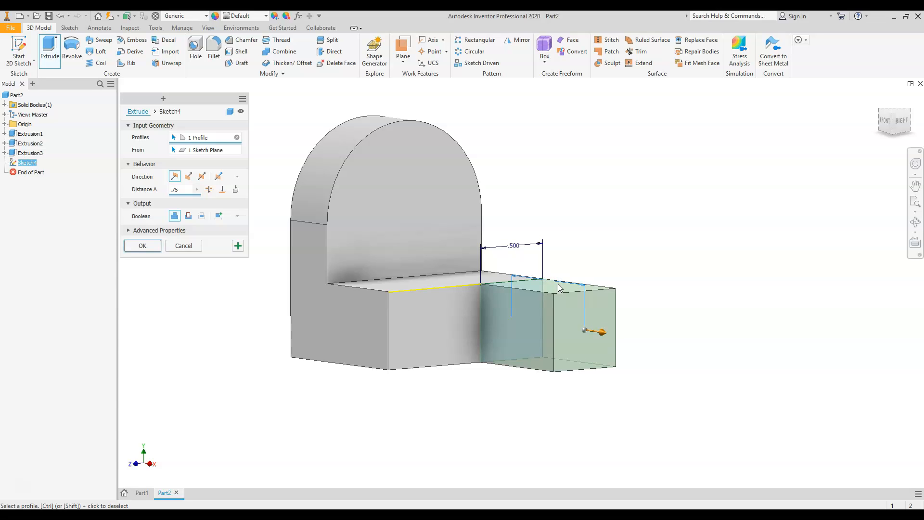
{"action": "key", "text": "Return"}
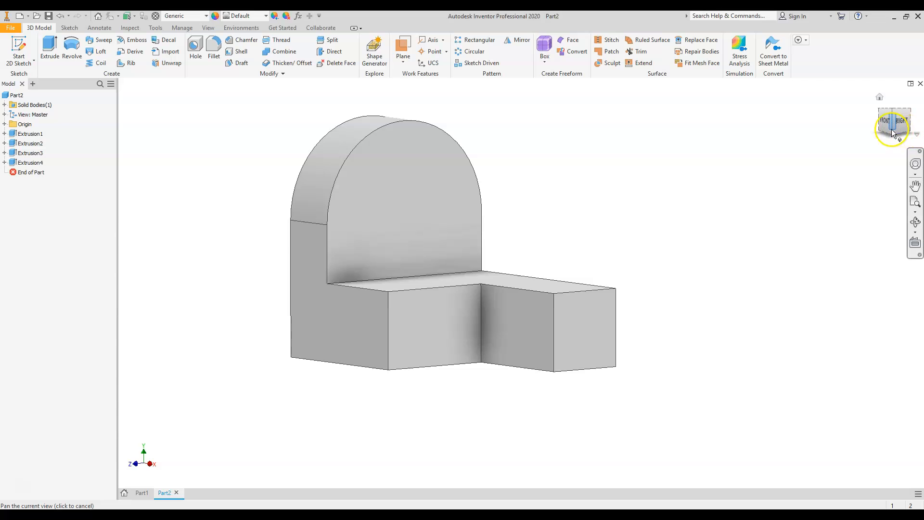
{"action": "mouse_move", "coordinate": [893, 123]}
{"action": "left_mouse_down"}
{"action": "mouse_move", "coordinate": [899, 143]}
{"action": "mouse_move", "coordinate": [900, 126]}
{"action": "mouse_move", "coordinate": [869, 114]}
{"action": "mouse_move", "coordinate": [898, 107]}
{"action": "mouse_move", "coordinate": [121, 108]}
{"action": "mouse_move", "coordinate": [917, 104]}
{"action": "mouse_move", "coordinate": [884, 100]}
{"action": "left_mouse_up"}
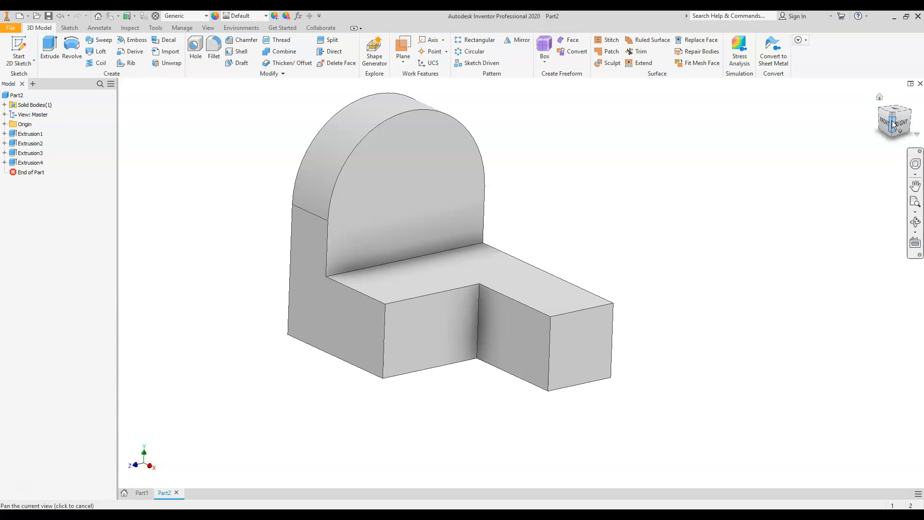